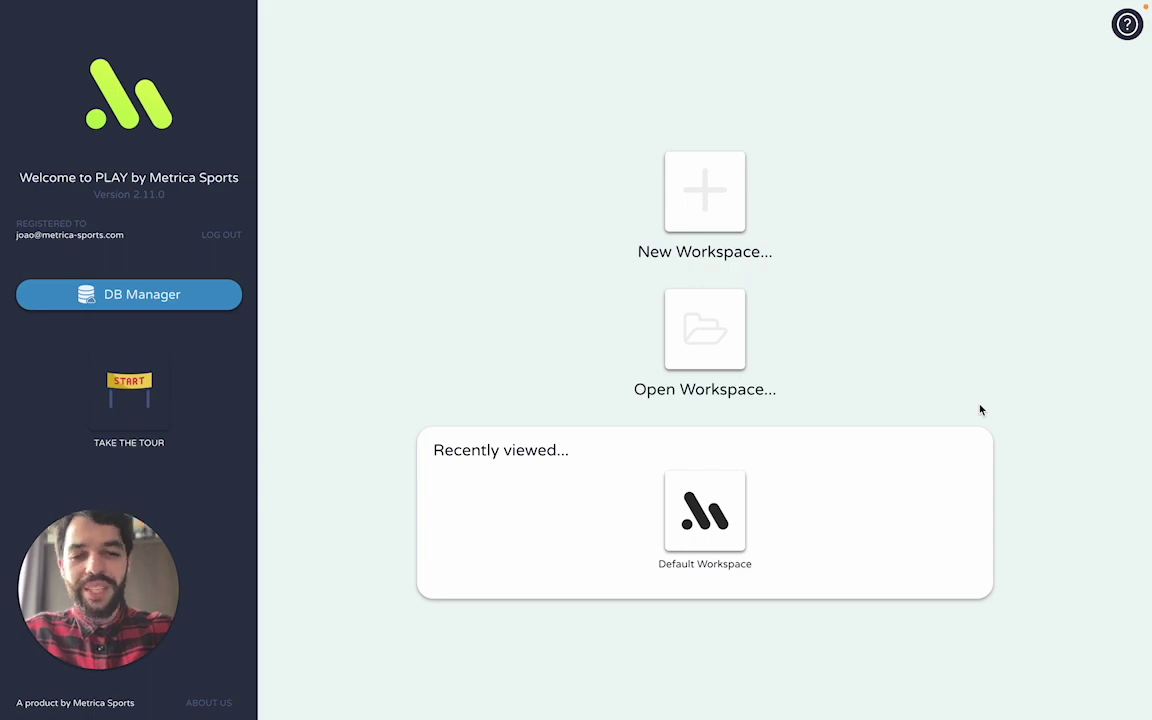
# In the Default Workspace, create a local video project described as 'Next Opp'.
pyautogui.click(690, 510)
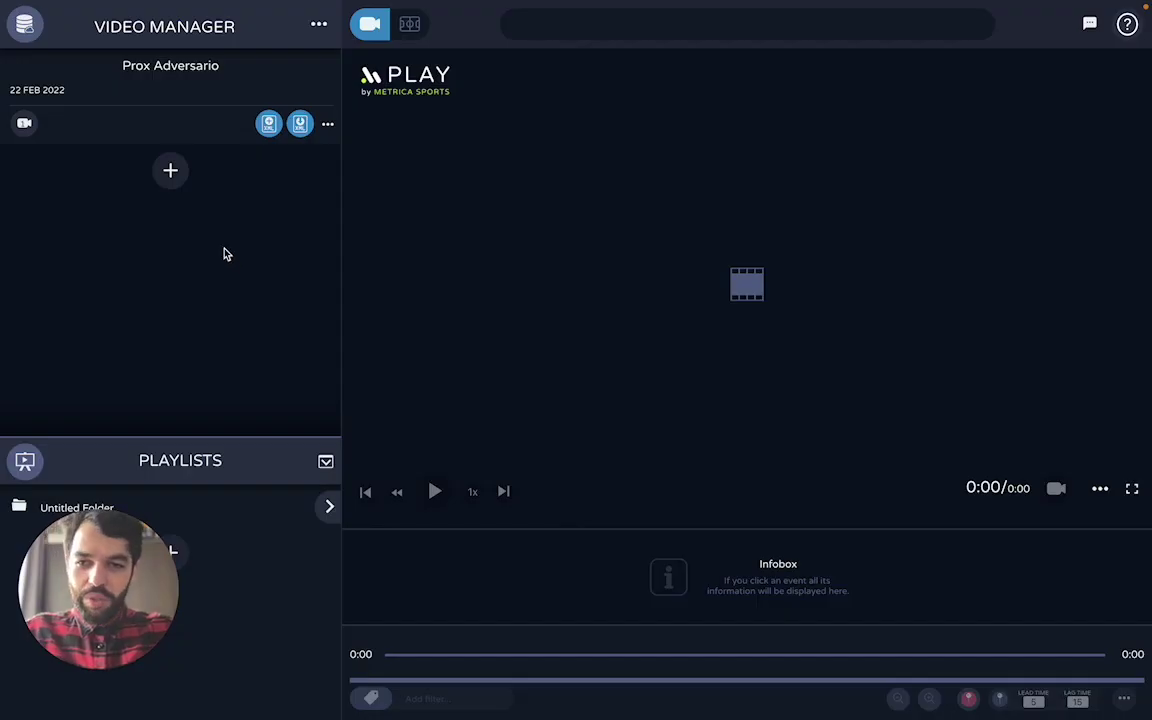
pyautogui.click(171, 174)
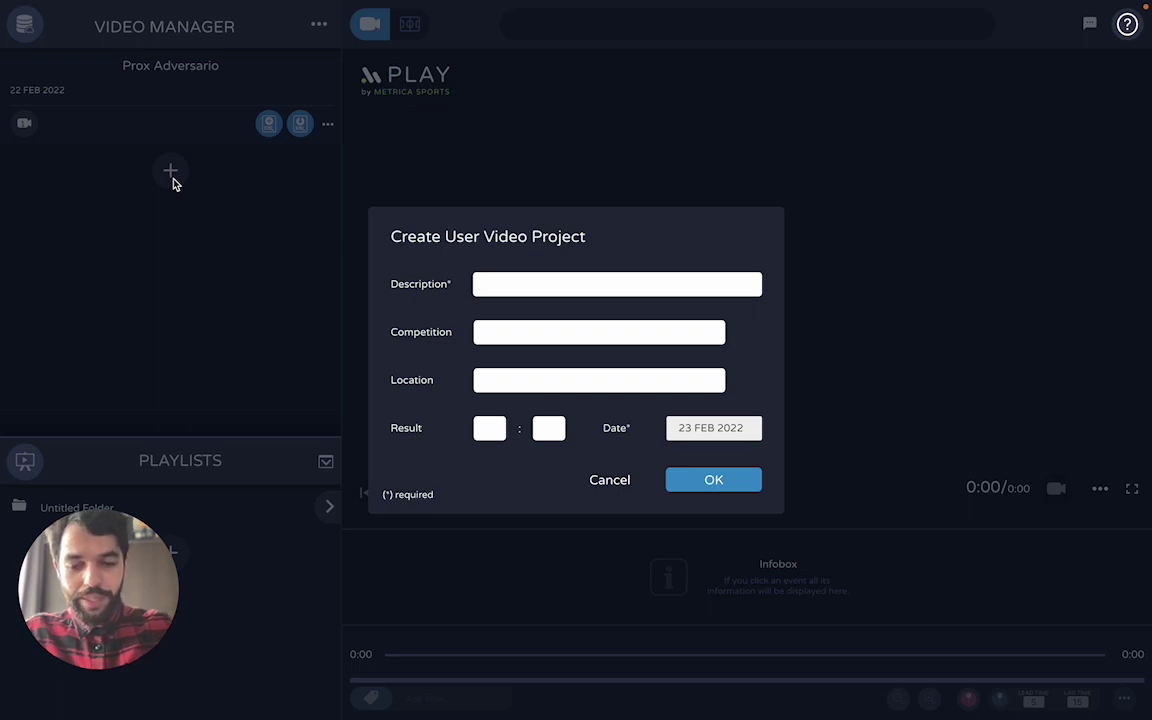
pyautogui.write('Ne')
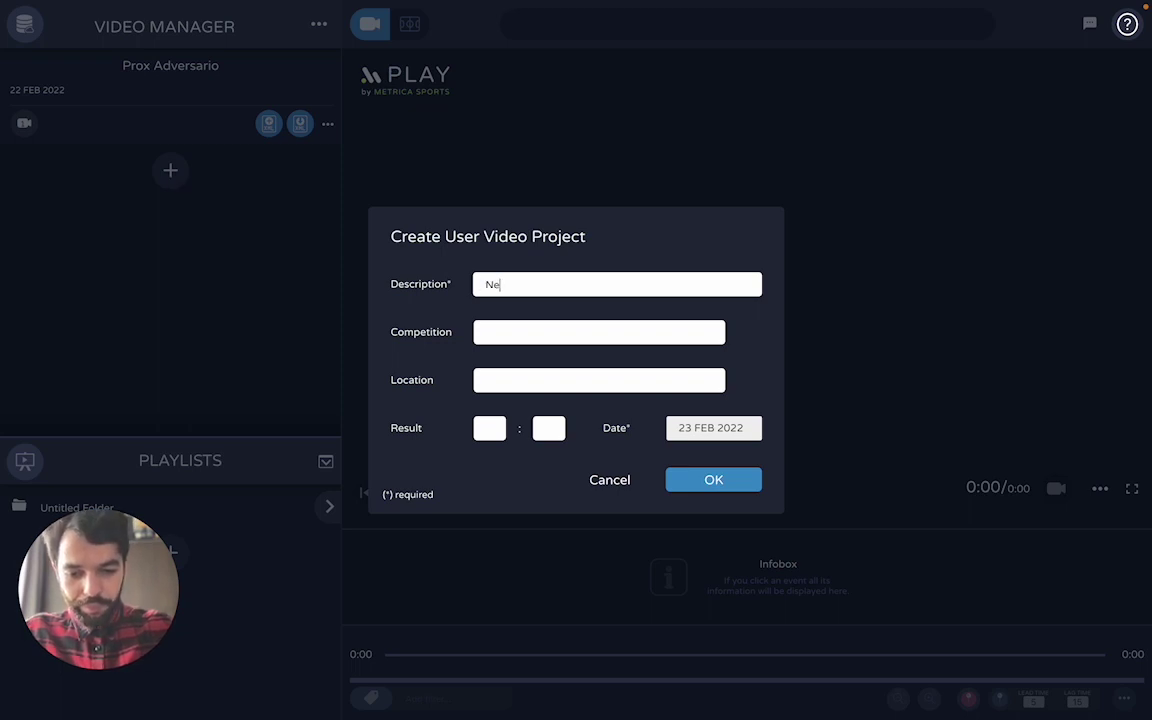
pyautogui.write('xt Opp')
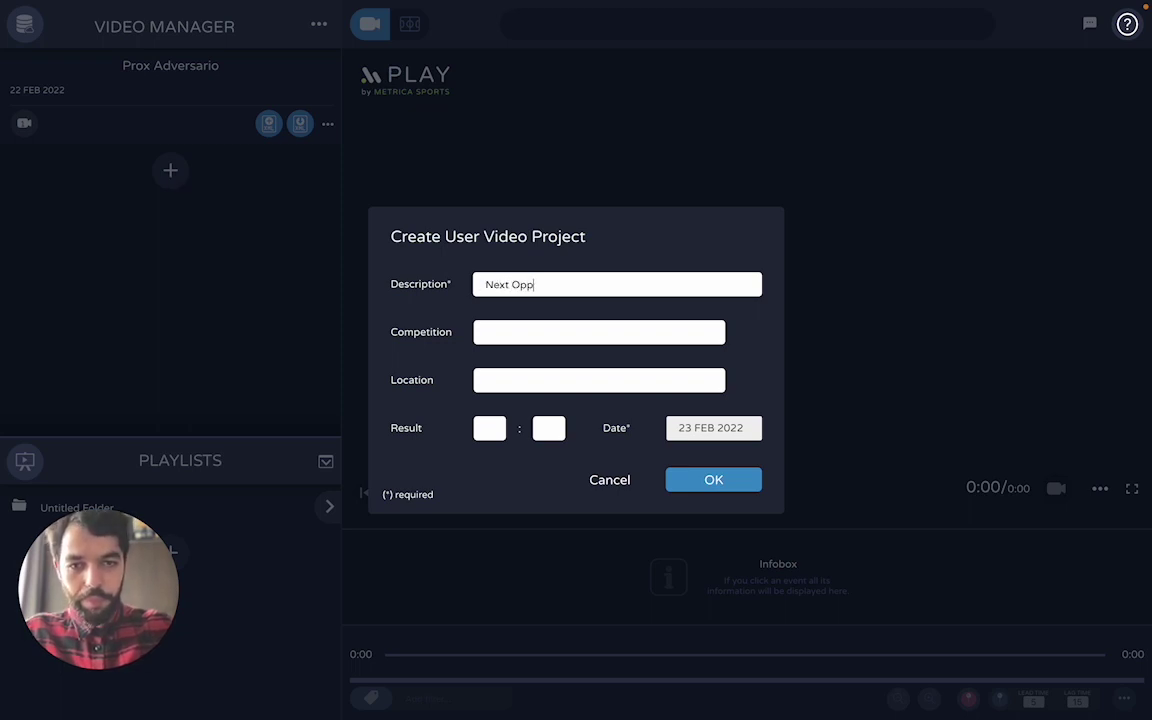
pyautogui.click(705, 490)
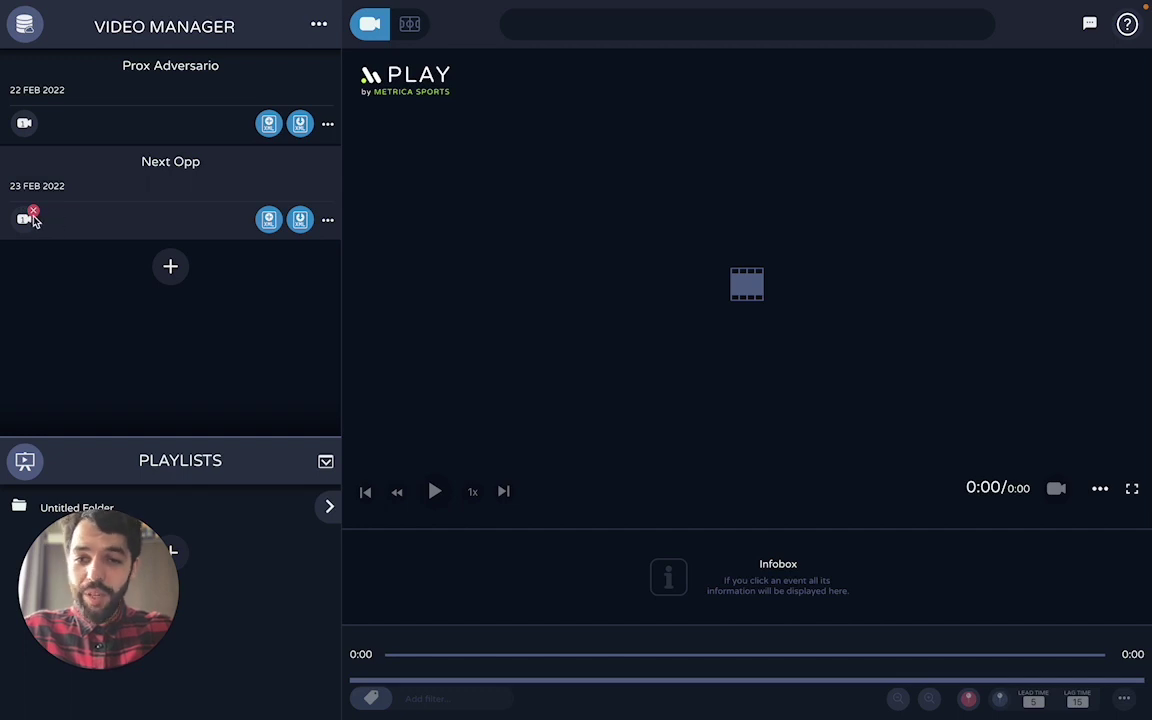
# Add a coding file named 'Next Opp' to the Next Opp project and open it.
pyautogui.click(174, 172)
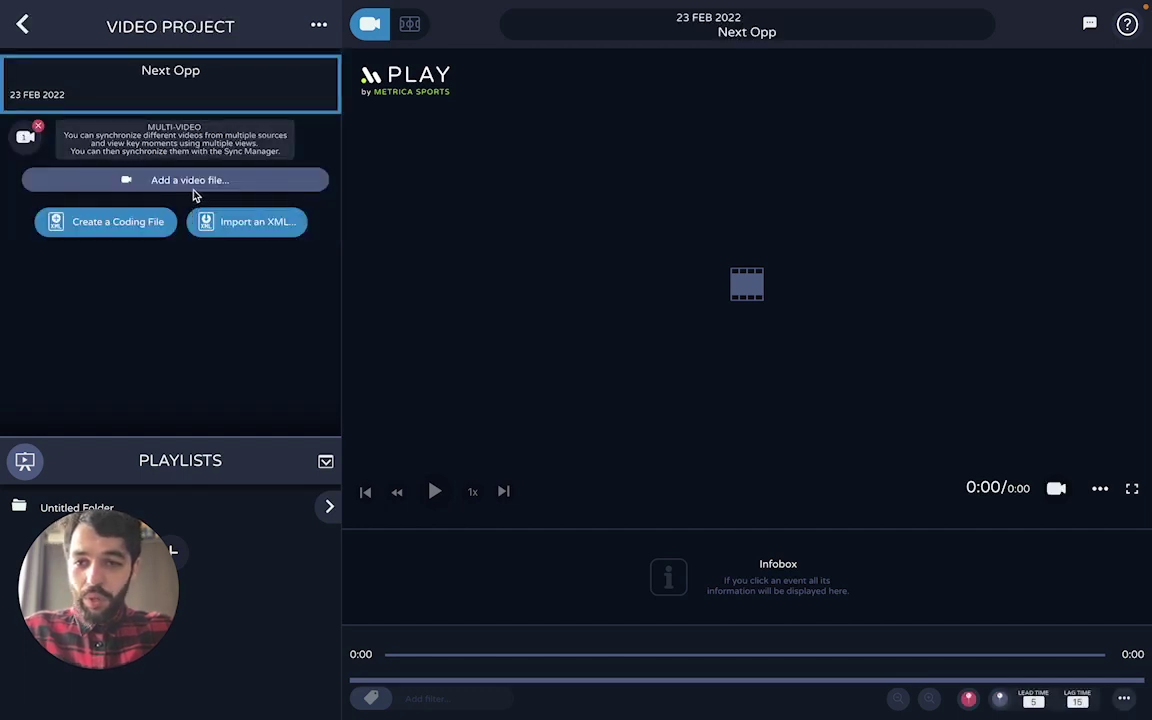
pyautogui.click(118, 222)
pyautogui.write('P')
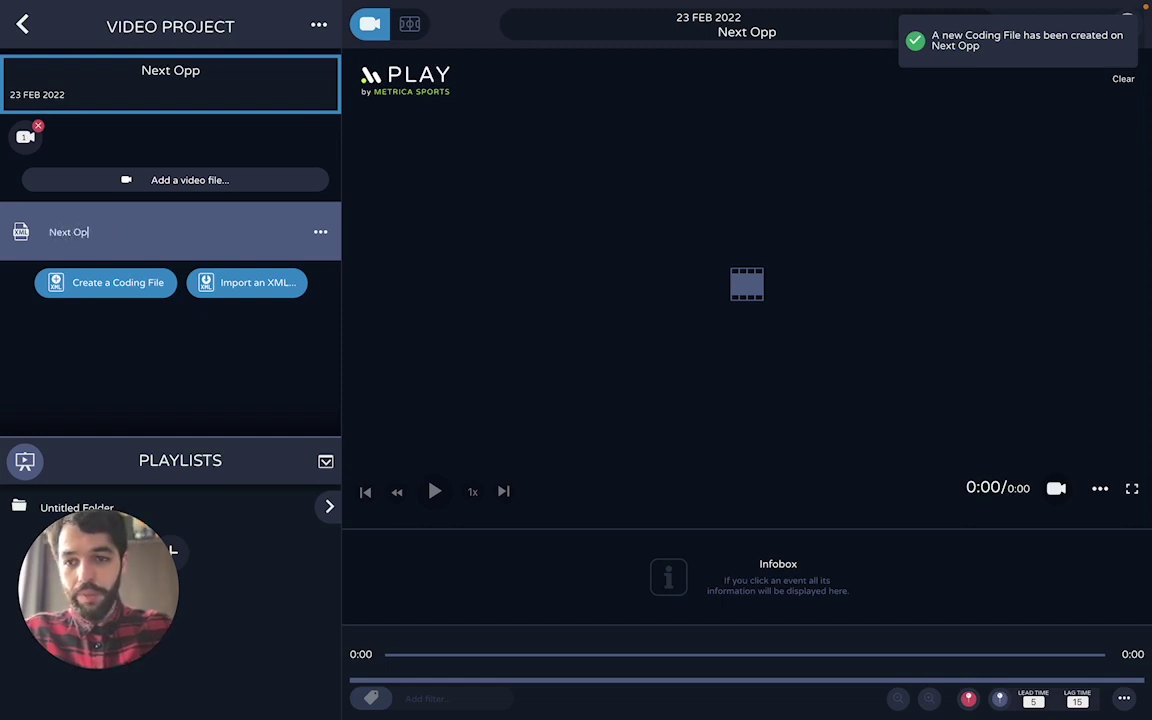
pyautogui.write('ext Opp')
pyautogui.press('Return')
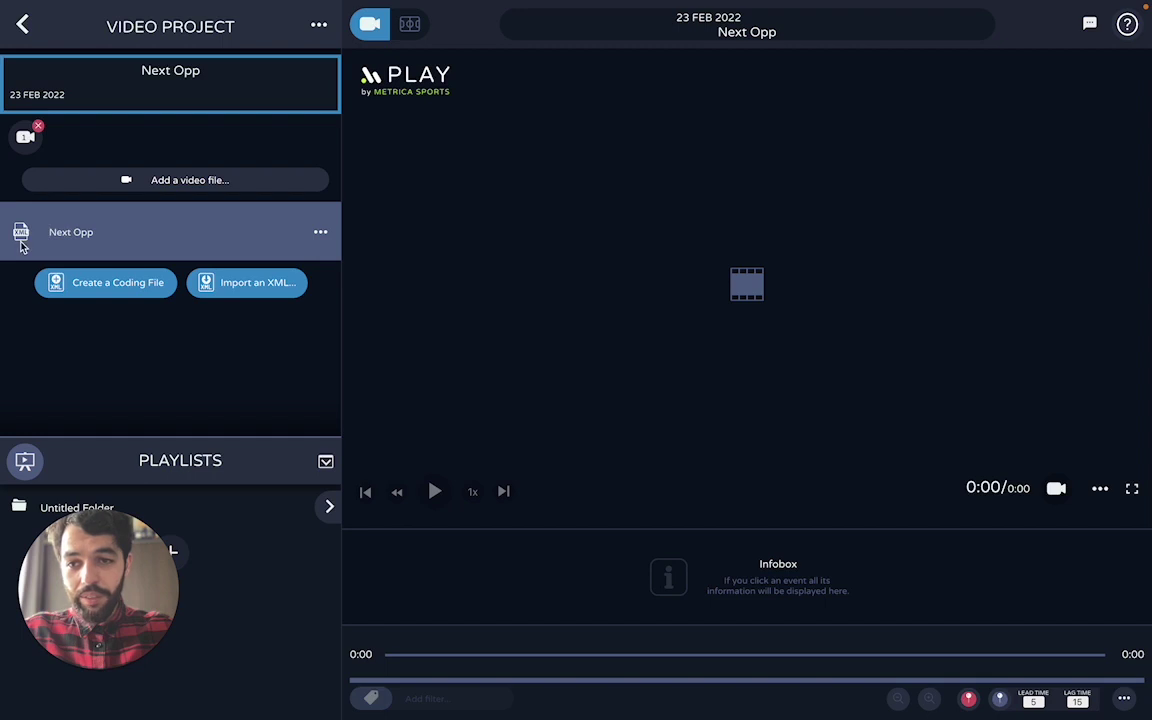
pyautogui.click(21, 246)
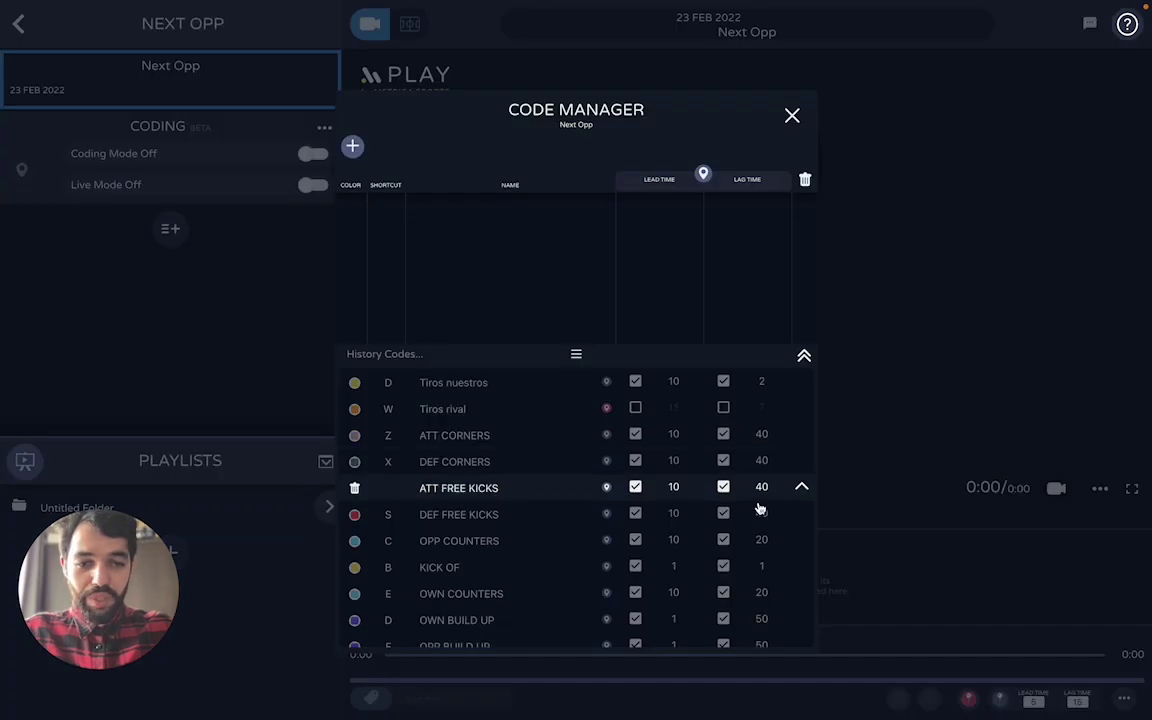
# Add ATT CORNERS, DEF CORNERS and OPP COUNTERS from History Codes, then close Code Manager.
pyautogui.click(801, 435)
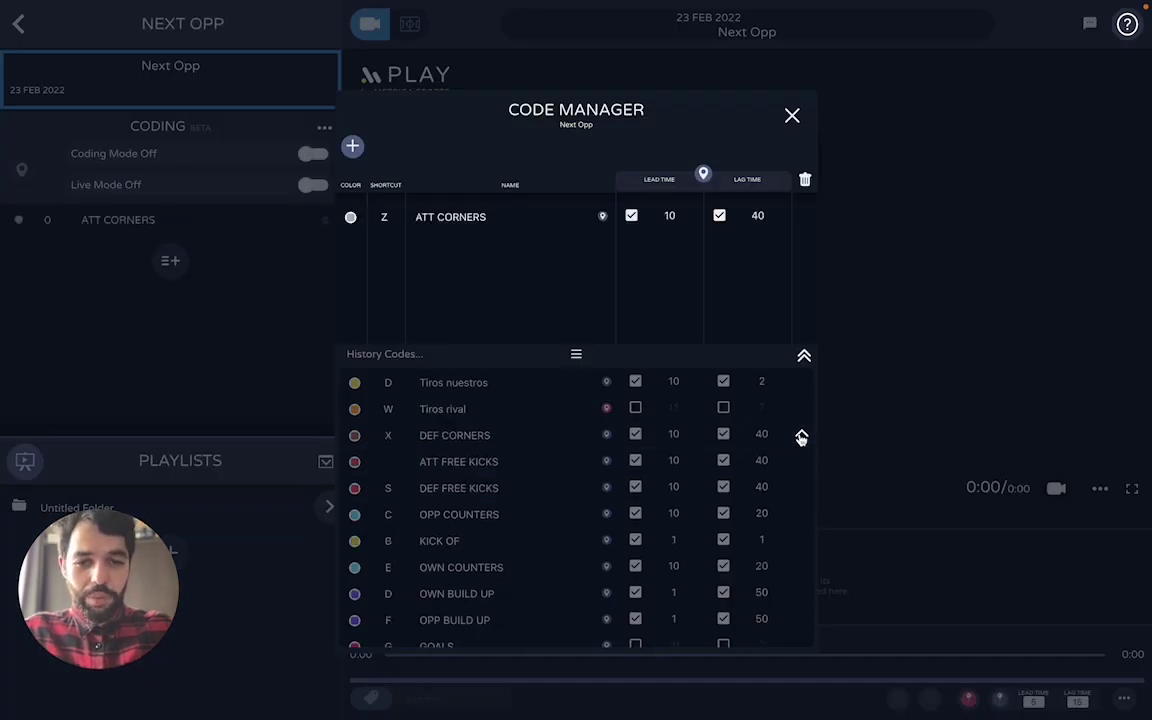
pyautogui.click(801, 436)
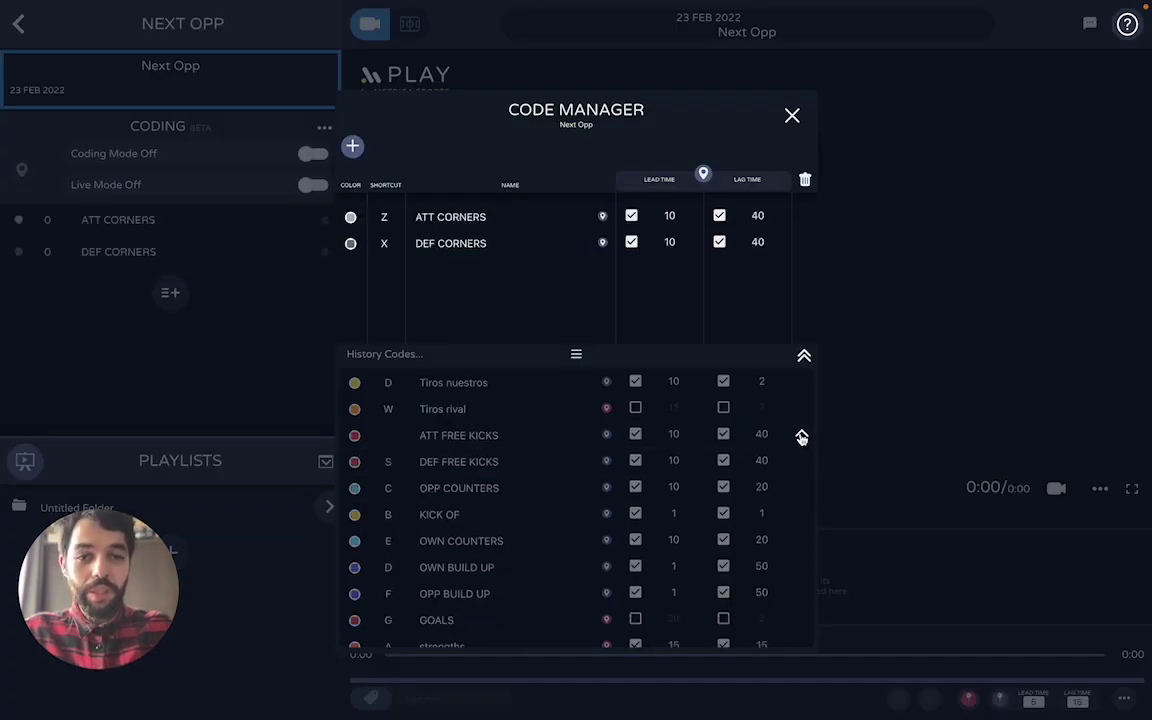
pyautogui.click(803, 488)
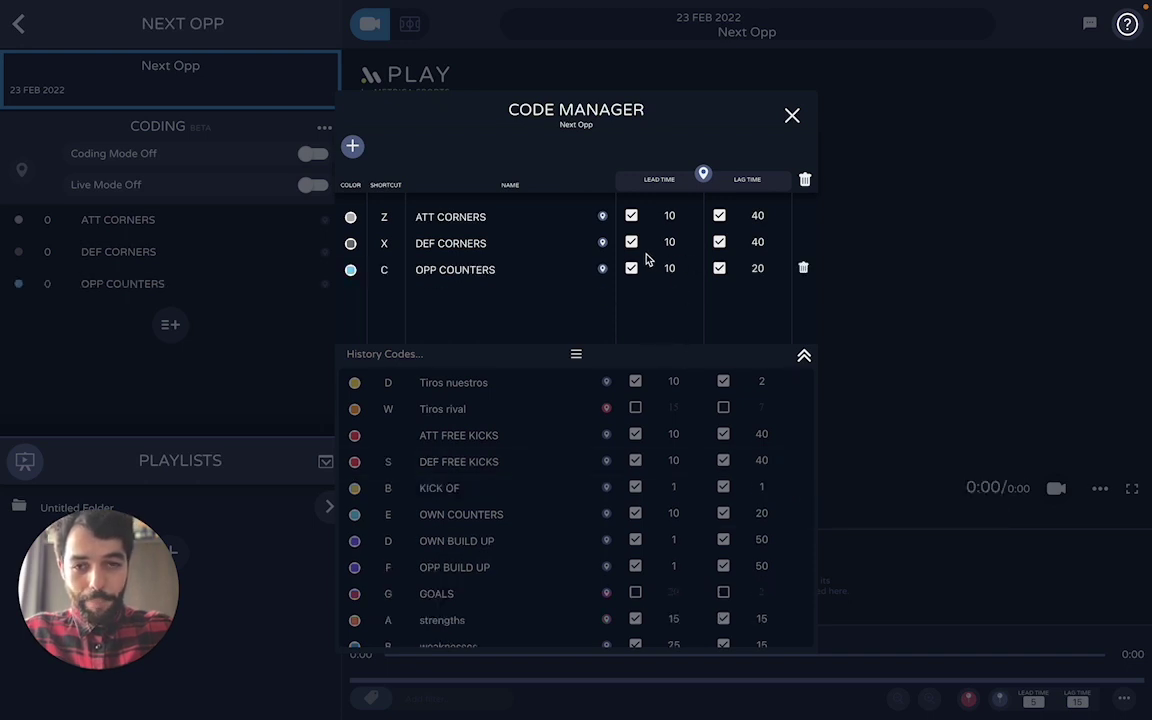
pyautogui.click(792, 117)
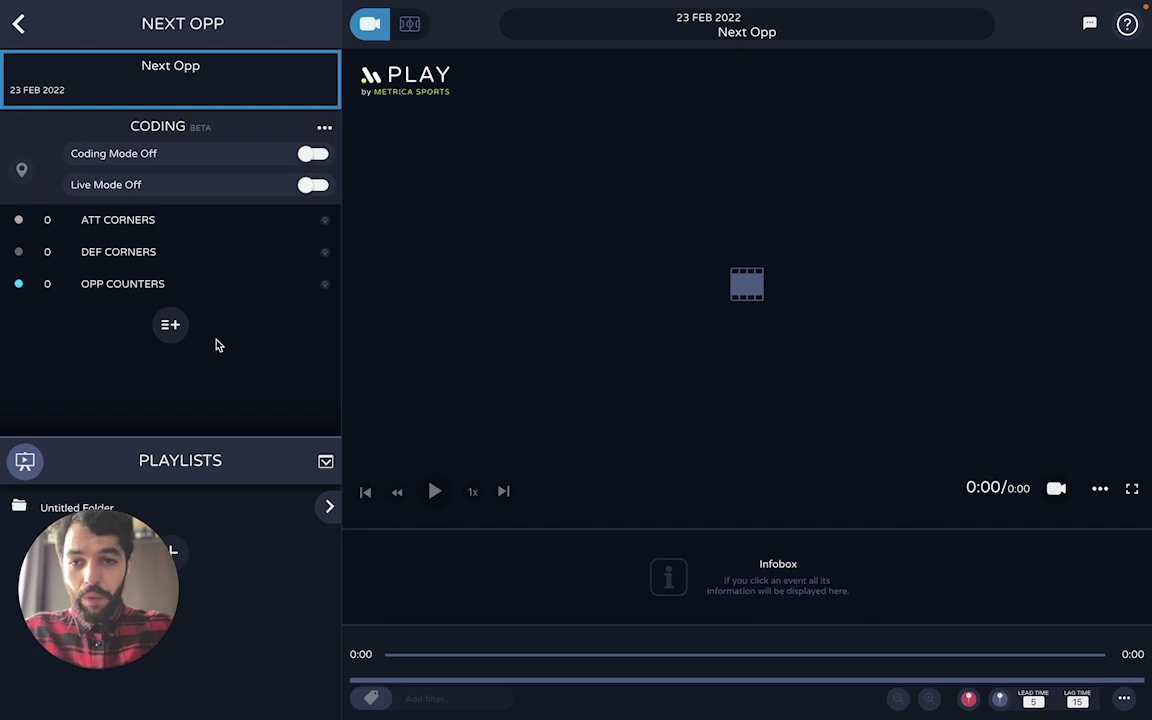
# Turn on Live Mode and resize the video player and live-coding panel.
pyautogui.click(313, 187)
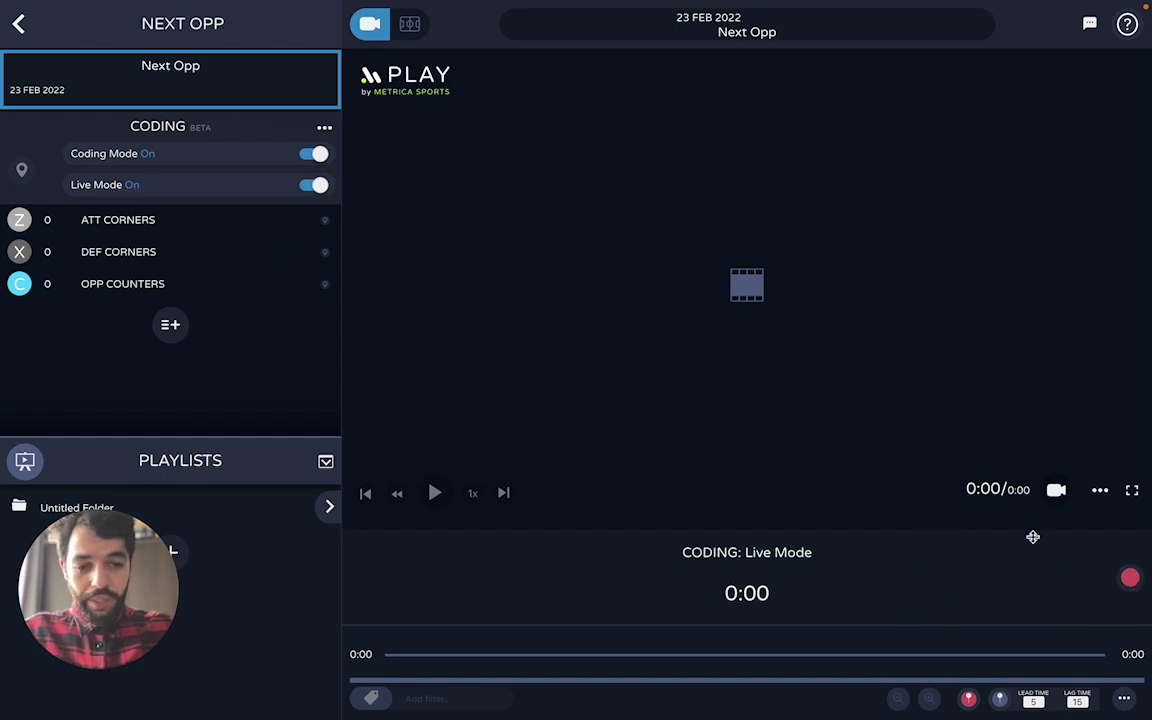
pyautogui.moveTo(1031, 535); pyautogui.dragTo(1040, 607)
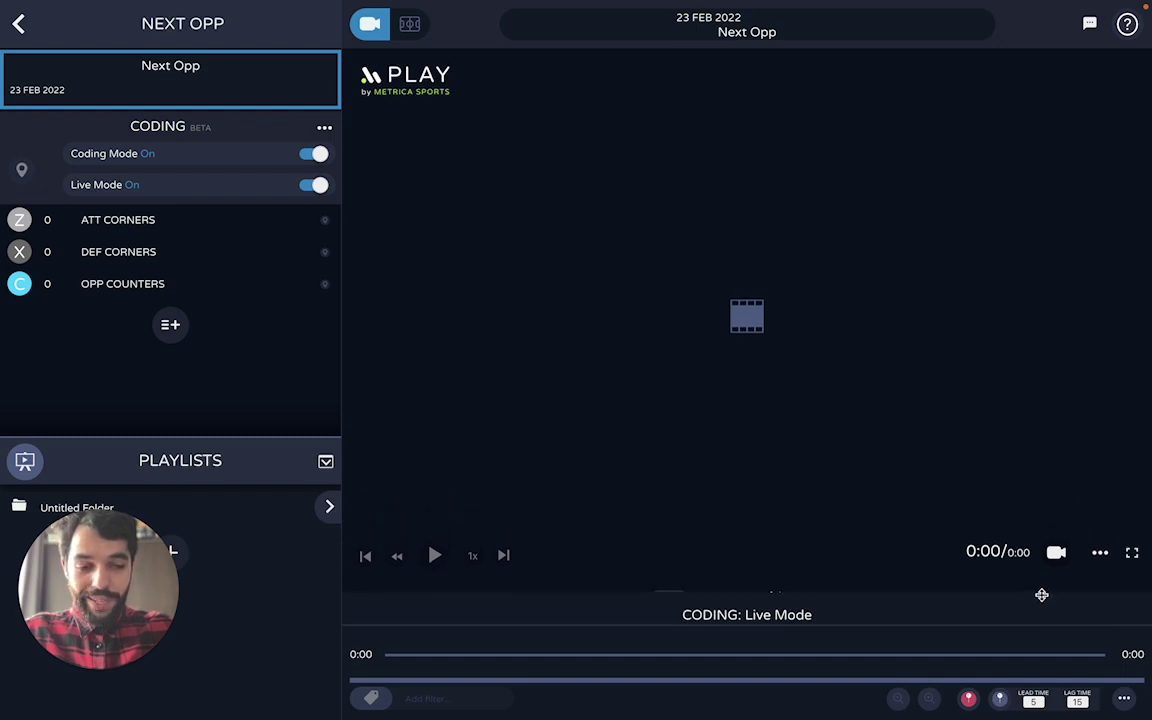
pyautogui.moveTo(1042, 595); pyautogui.dragTo(1041, 523)
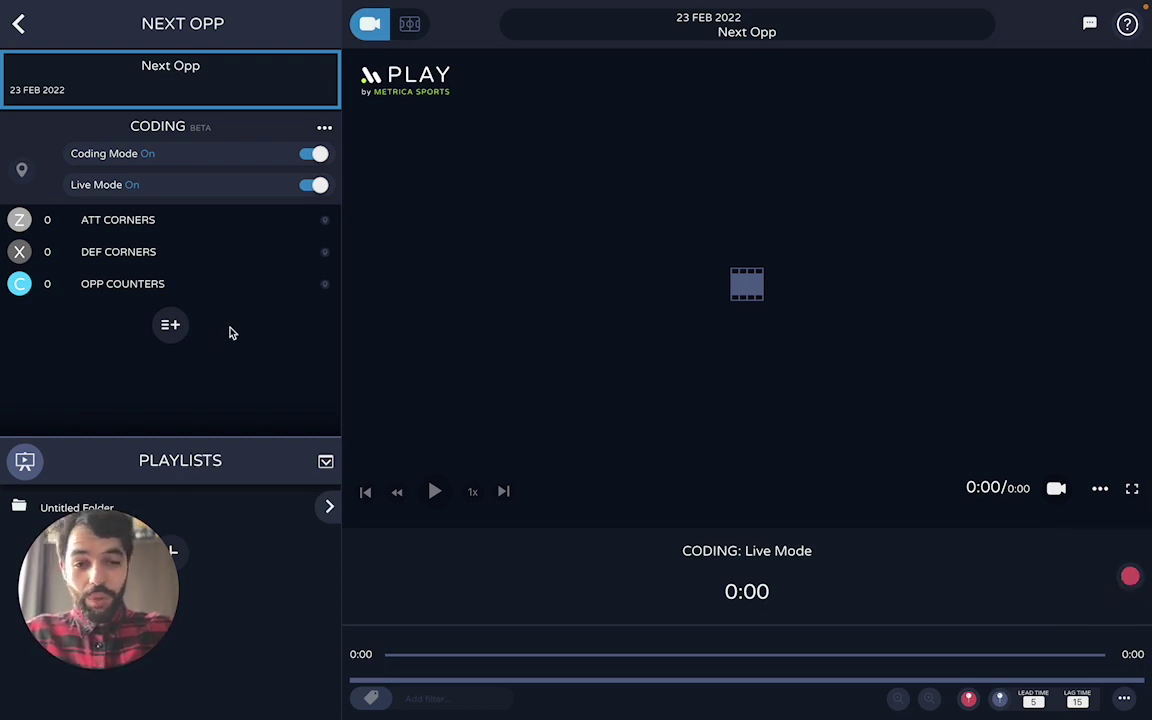
# Add the KICK OF code from History Codes to the coding list.
pyautogui.click(179, 328)
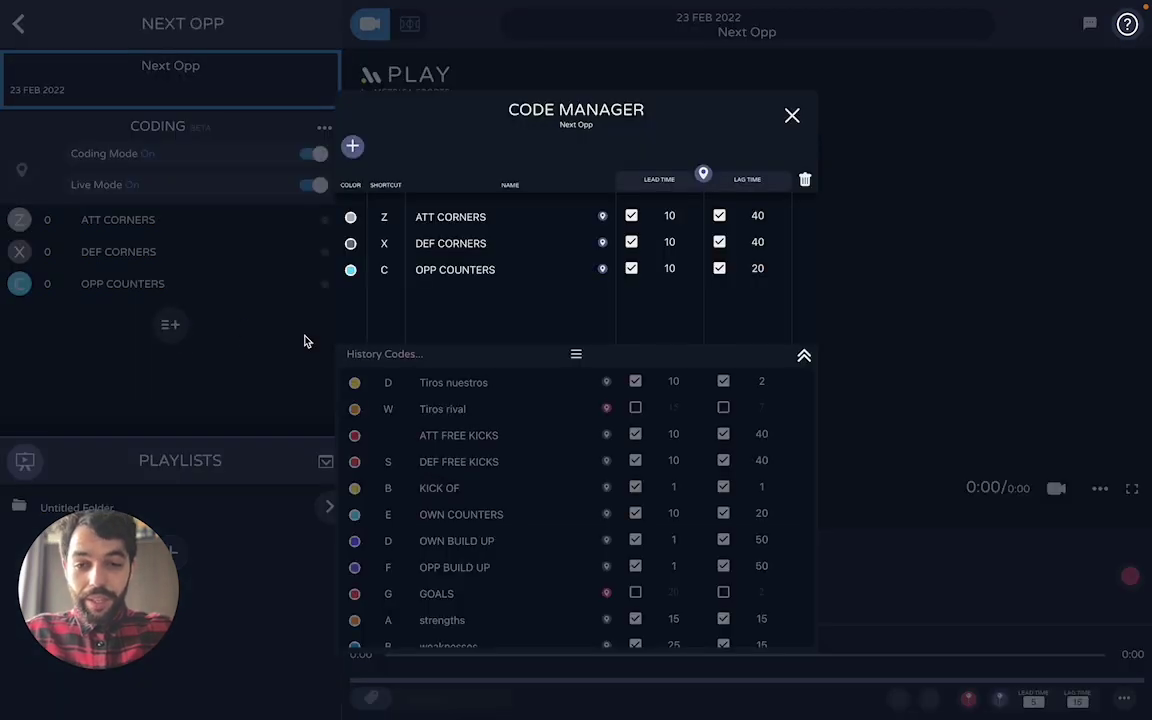
pyautogui.scroll(-1, 465, 468)
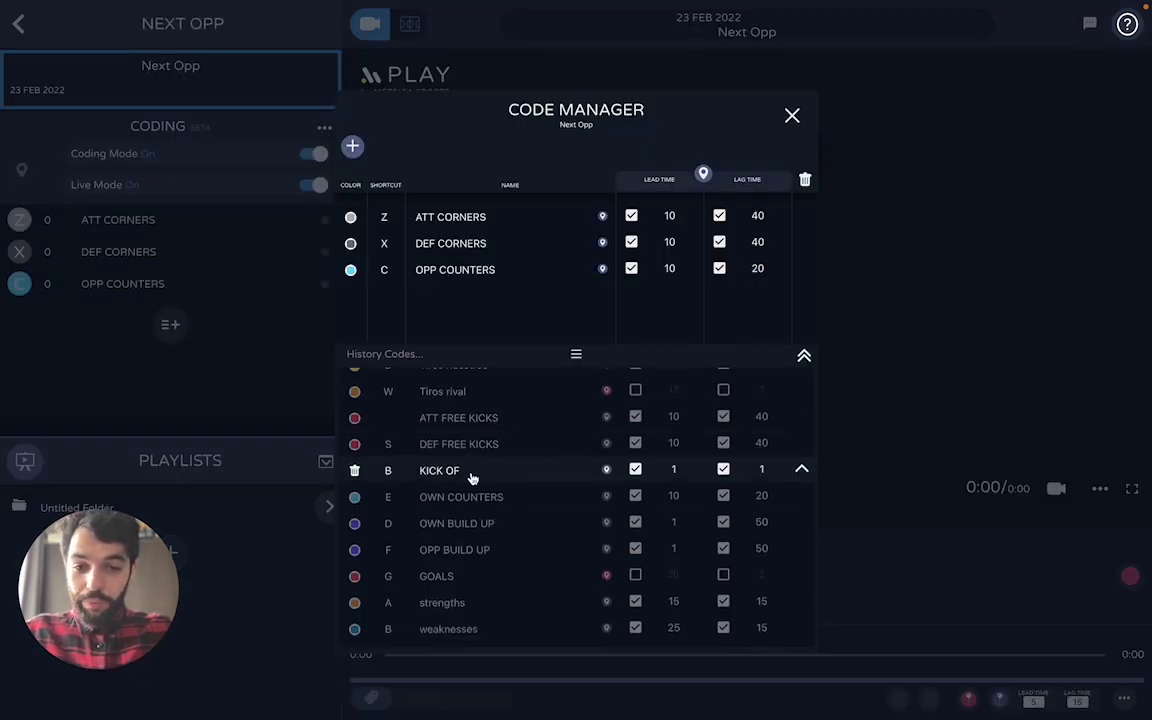
pyautogui.click(804, 472)
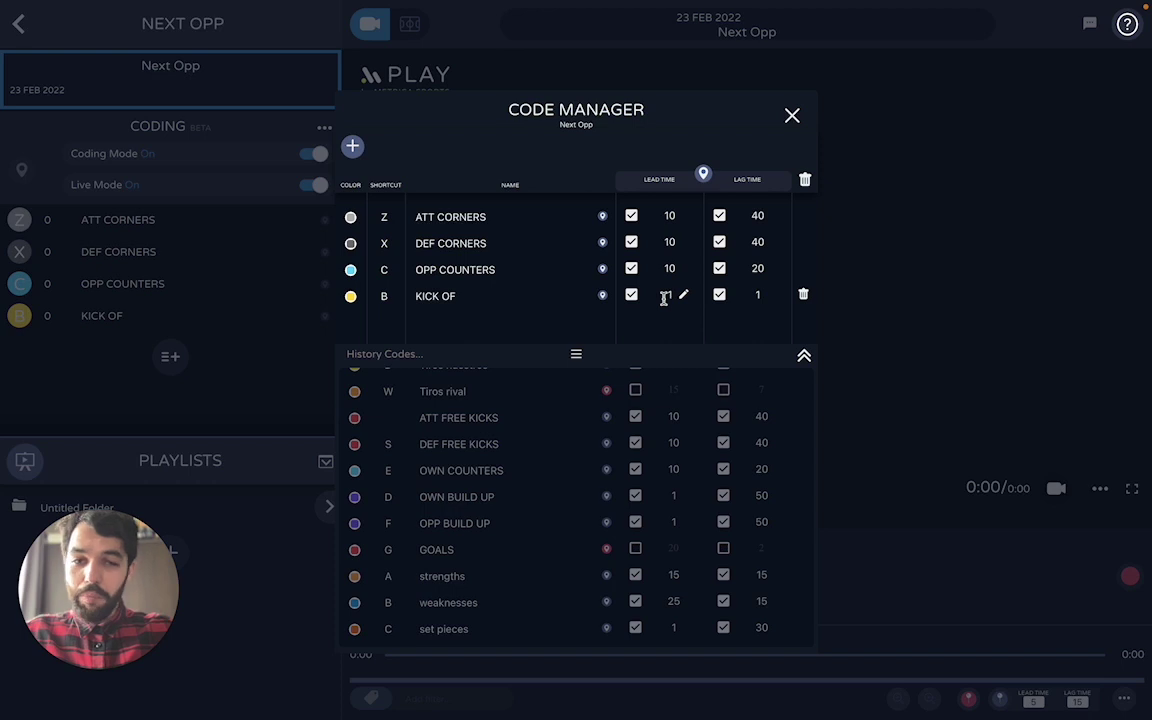
pyautogui.click(791, 116)
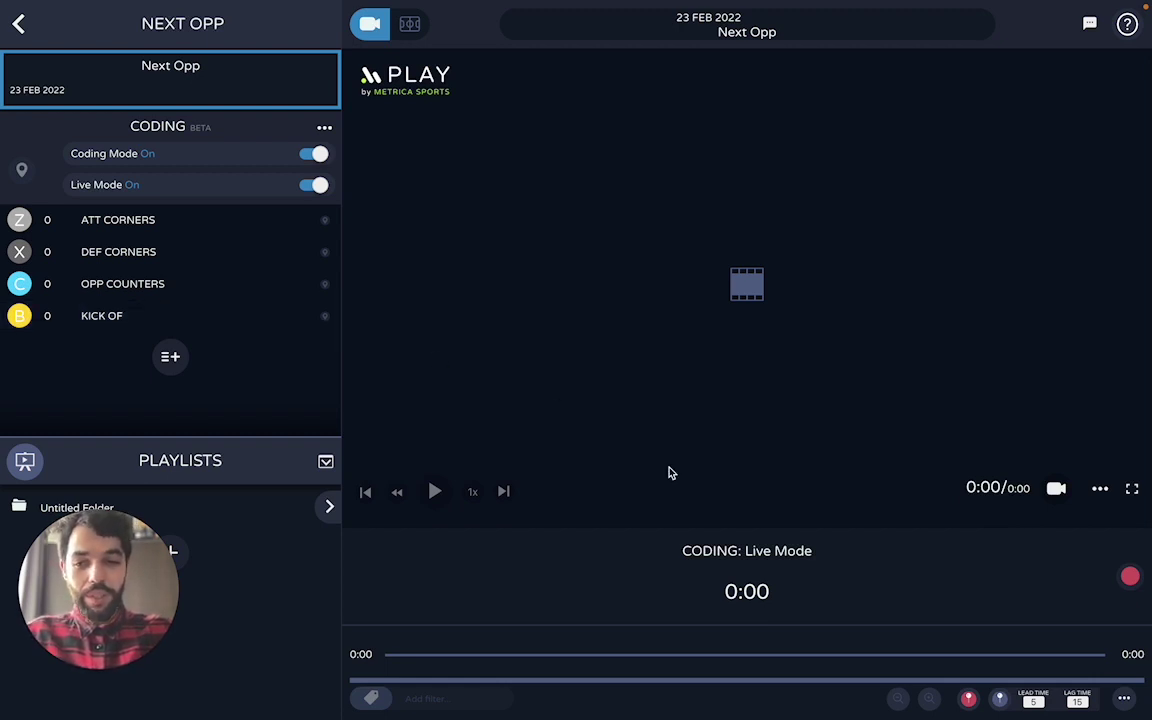
# Start live recording and tag KICK OF, OPP COUNTERS, DEF CORNERS and ATT CORNERS events.
pyautogui.click(1130, 588)
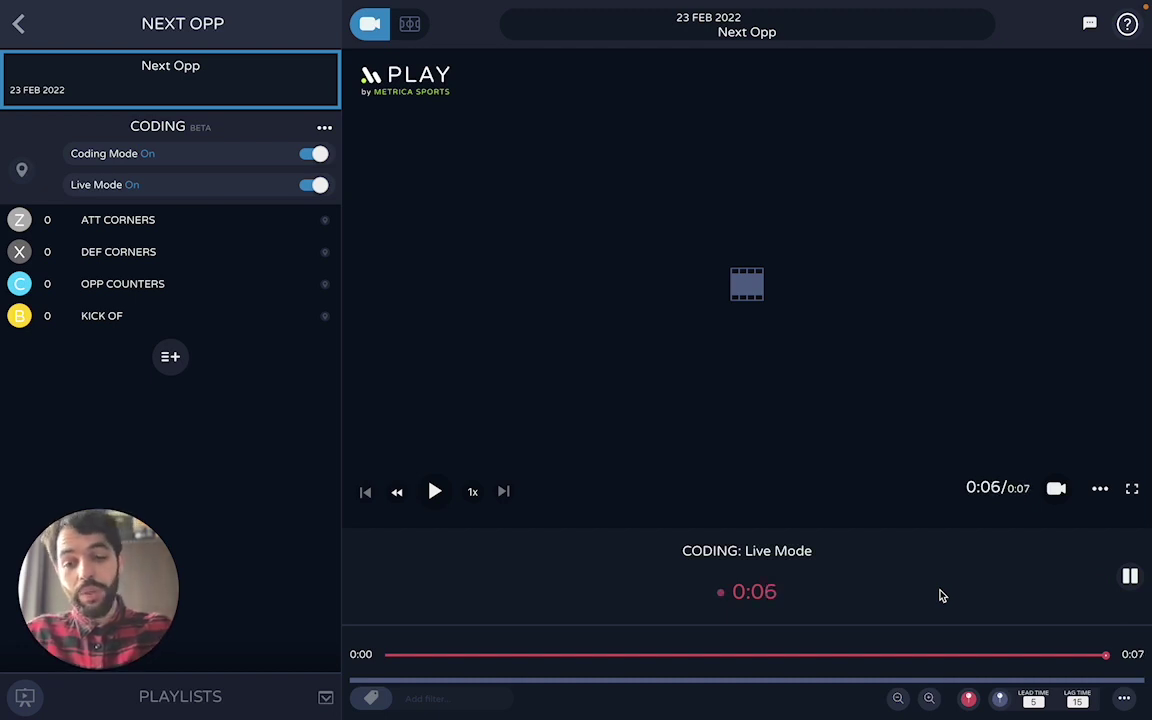
pyautogui.press('b')
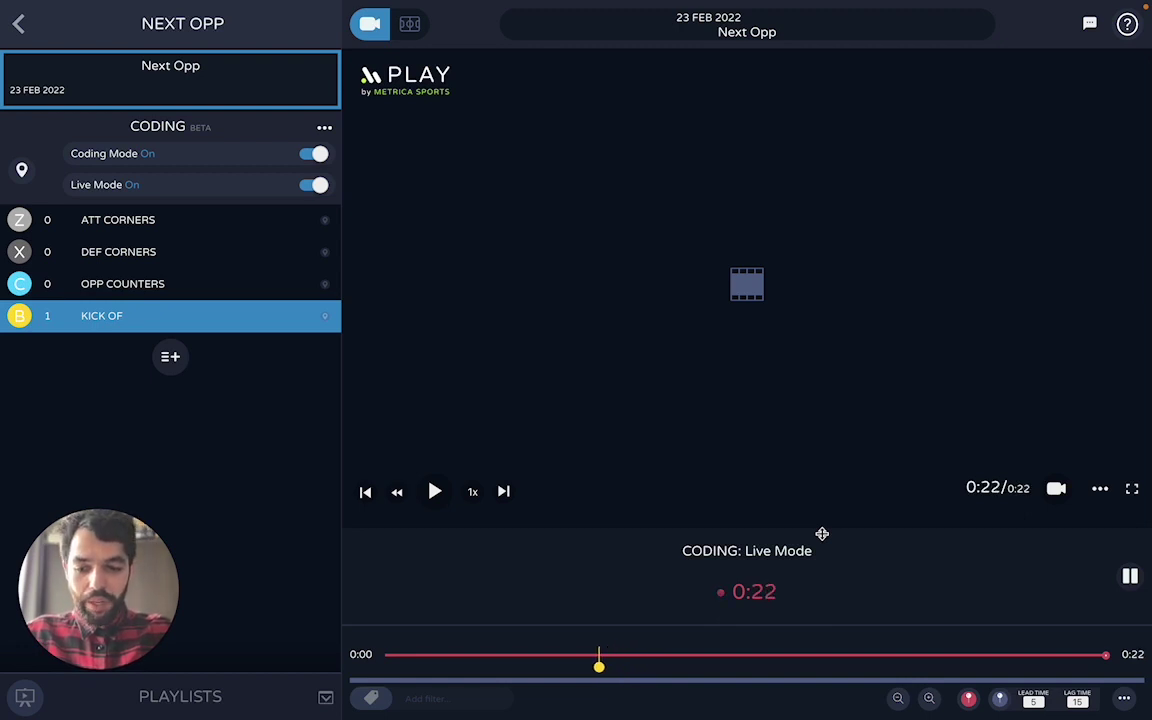
pyautogui.press('c')
pyautogui.press('c')
pyautogui.press('x')
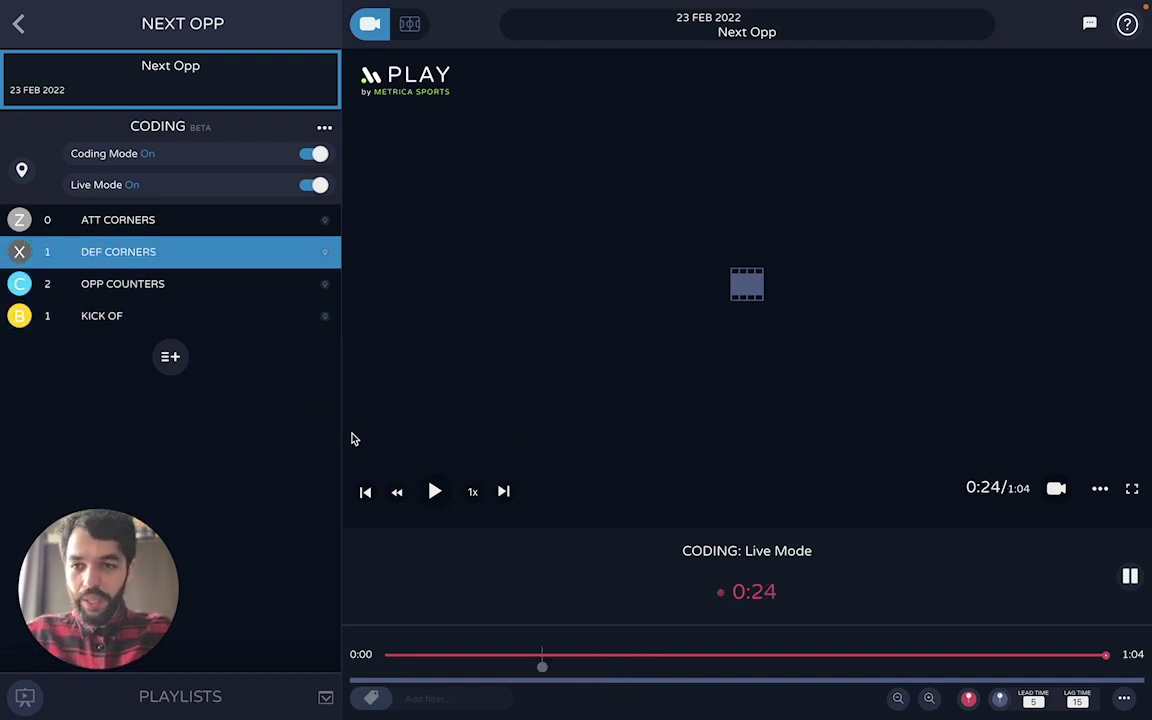
pyautogui.press('z')
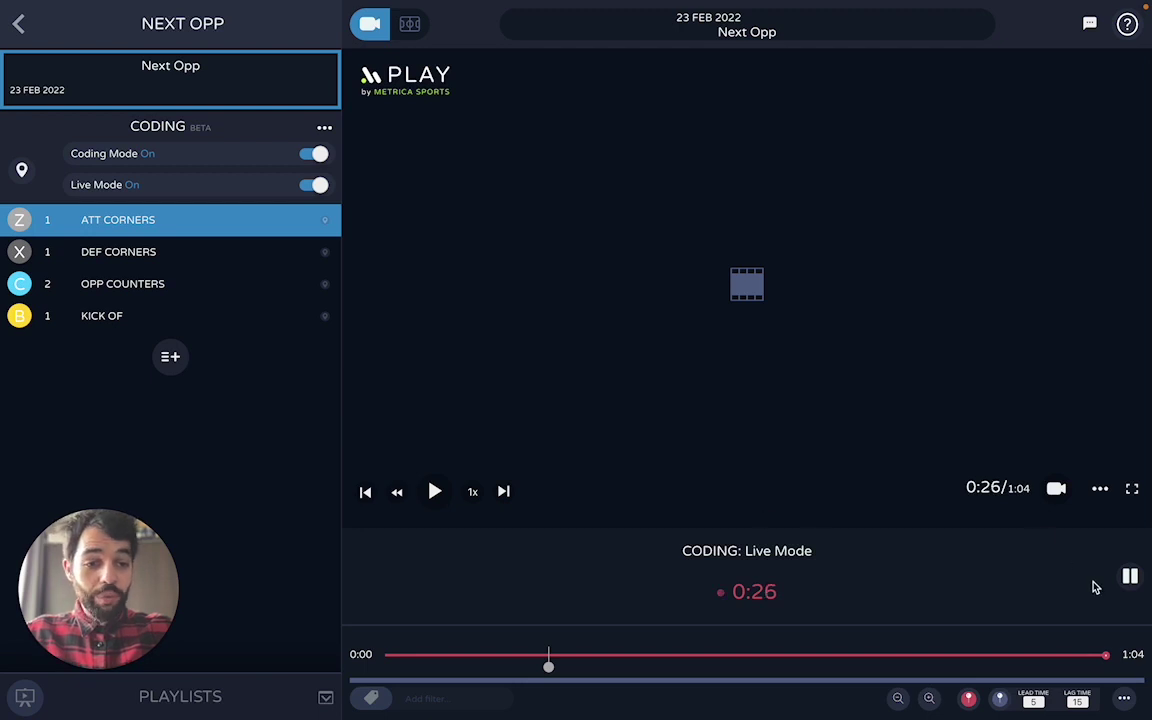
# After a pause, tag a second KICK OF, stop recording at 1:23, and switch modes off.
pyautogui.click(1130, 577)
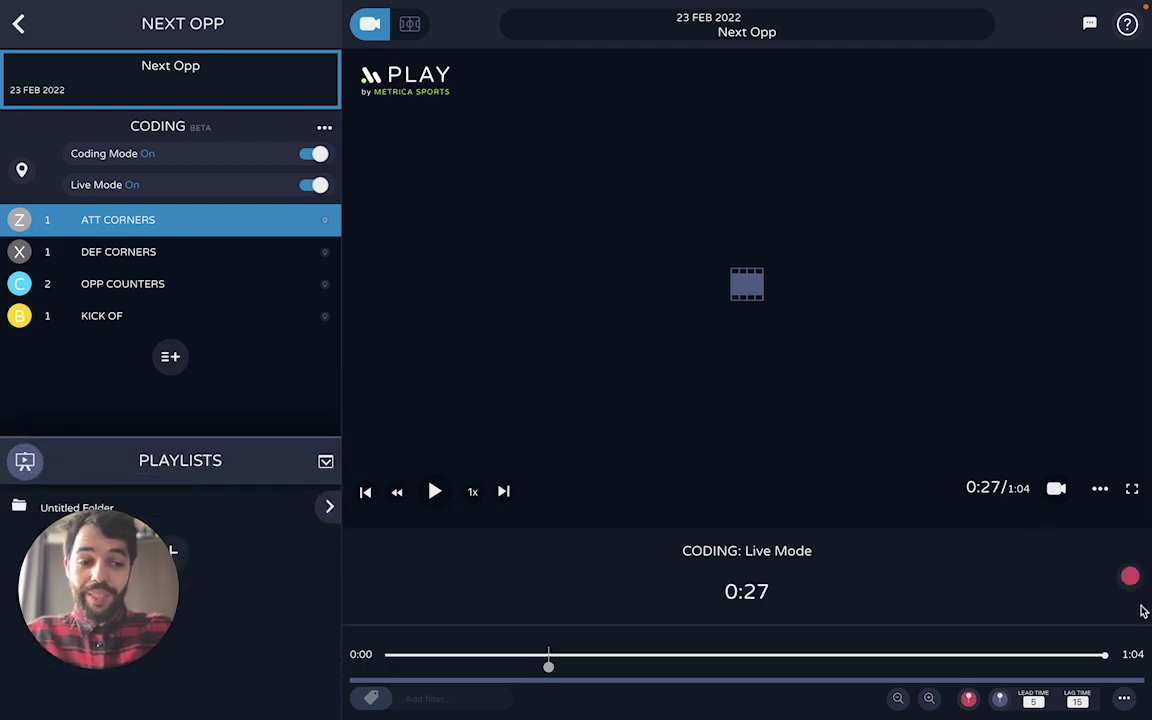
pyautogui.click(1131, 579)
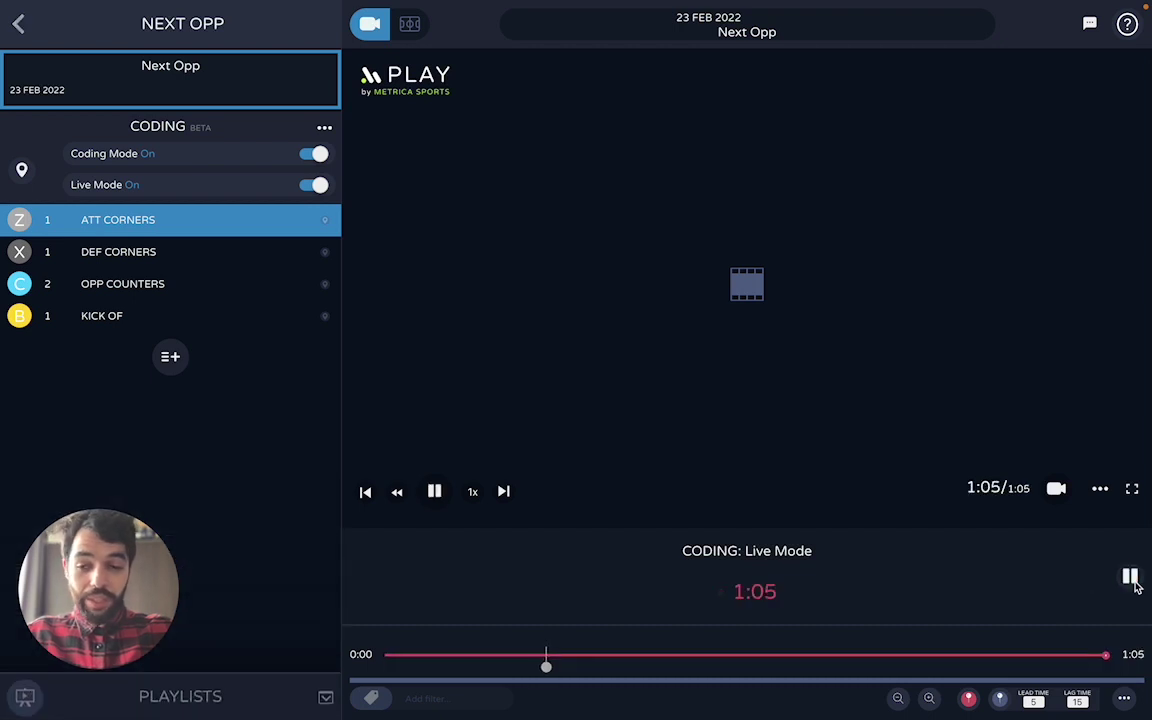
pyautogui.click(152, 323)
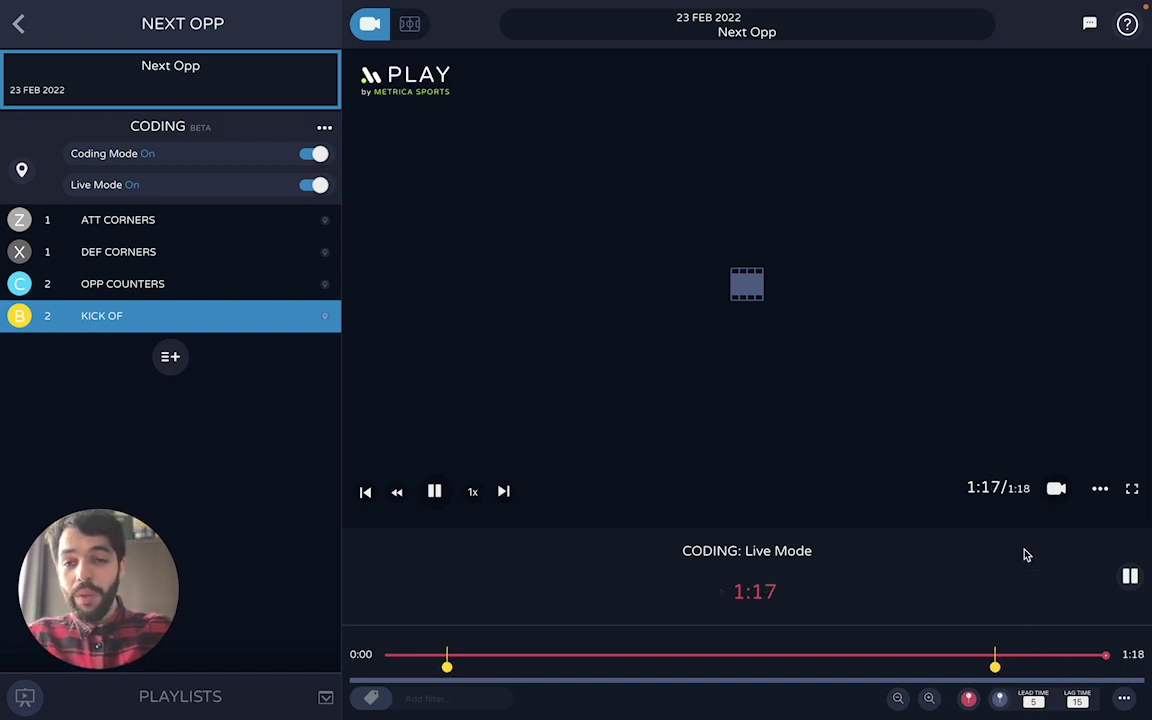
pyautogui.click(1131, 579)
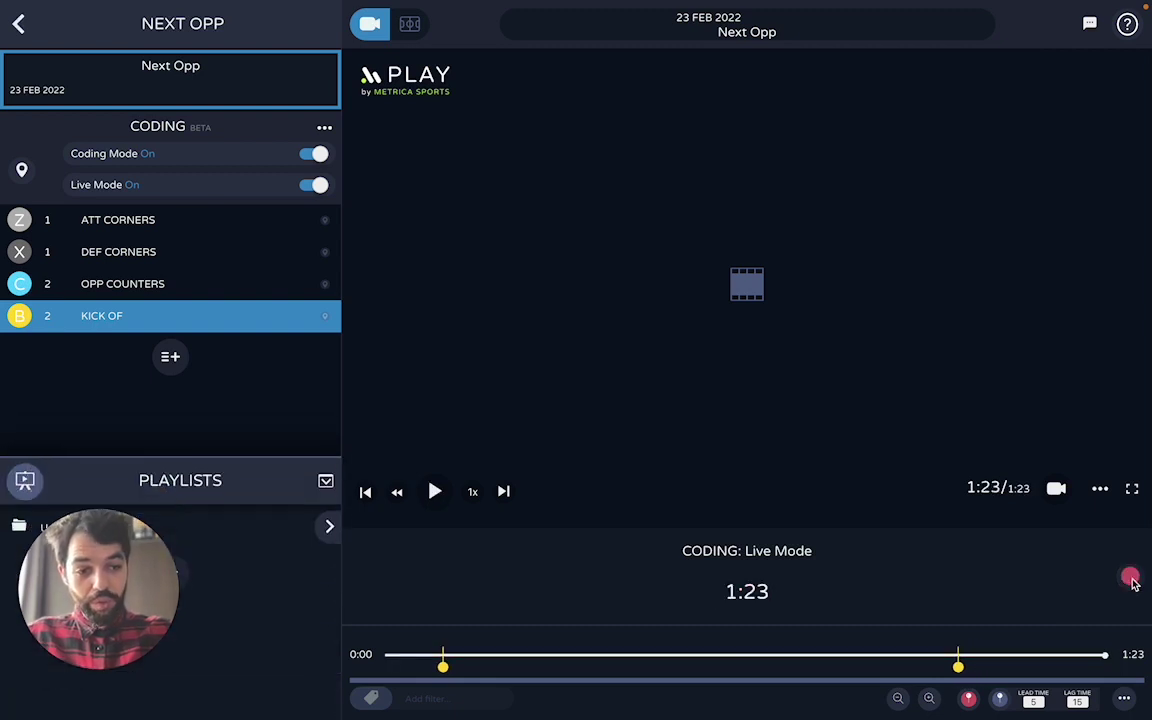
pyautogui.click(315, 156)
pyautogui.click(314, 185)
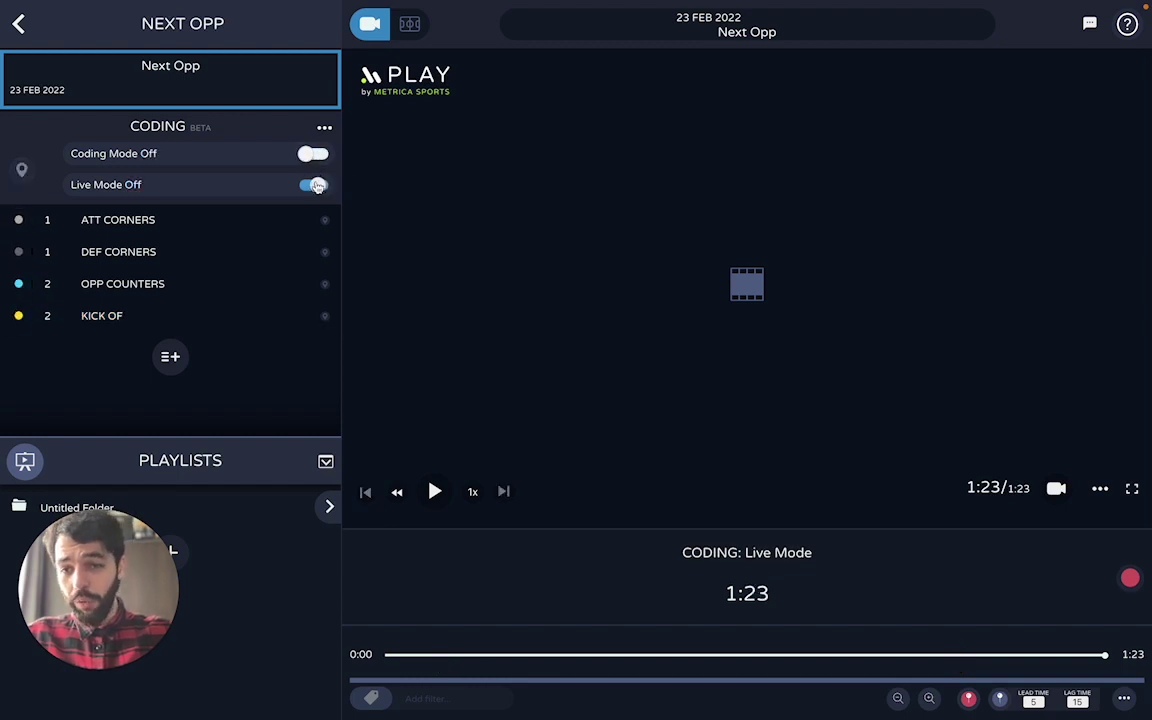
# Attach DortmundxZenit.mp4 from Metrica > DEMOs > Games to the Next Opp project.
pyautogui.click(18, 23)
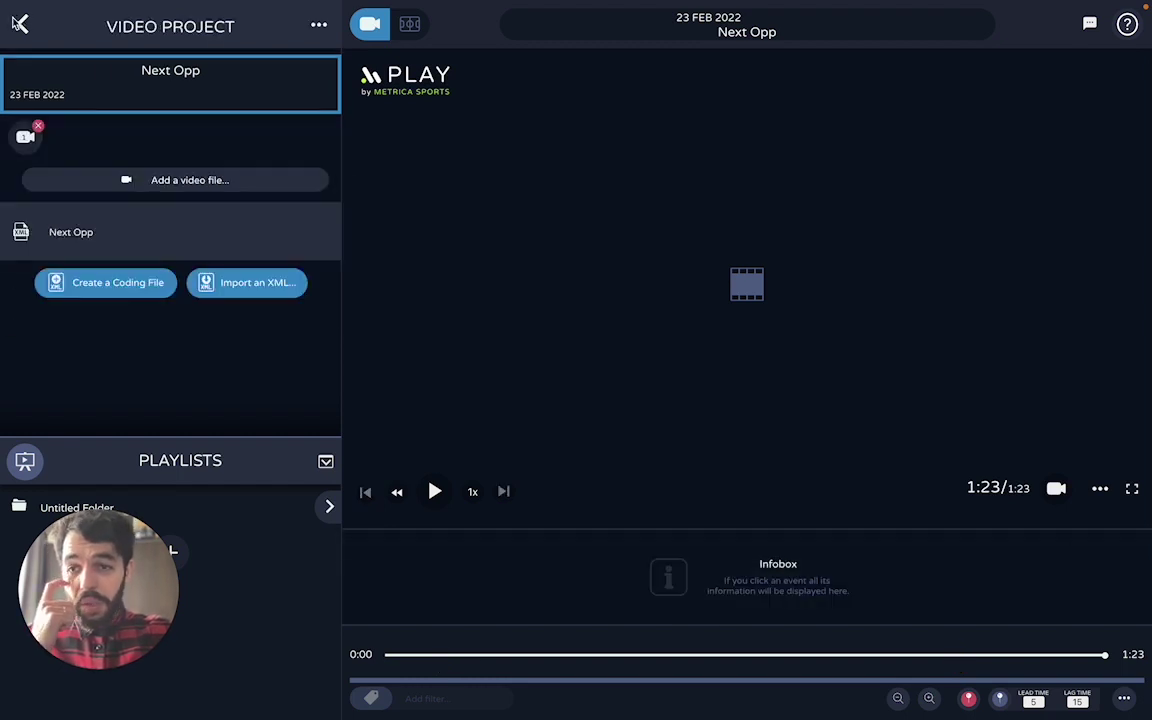
pyautogui.click(154, 231)
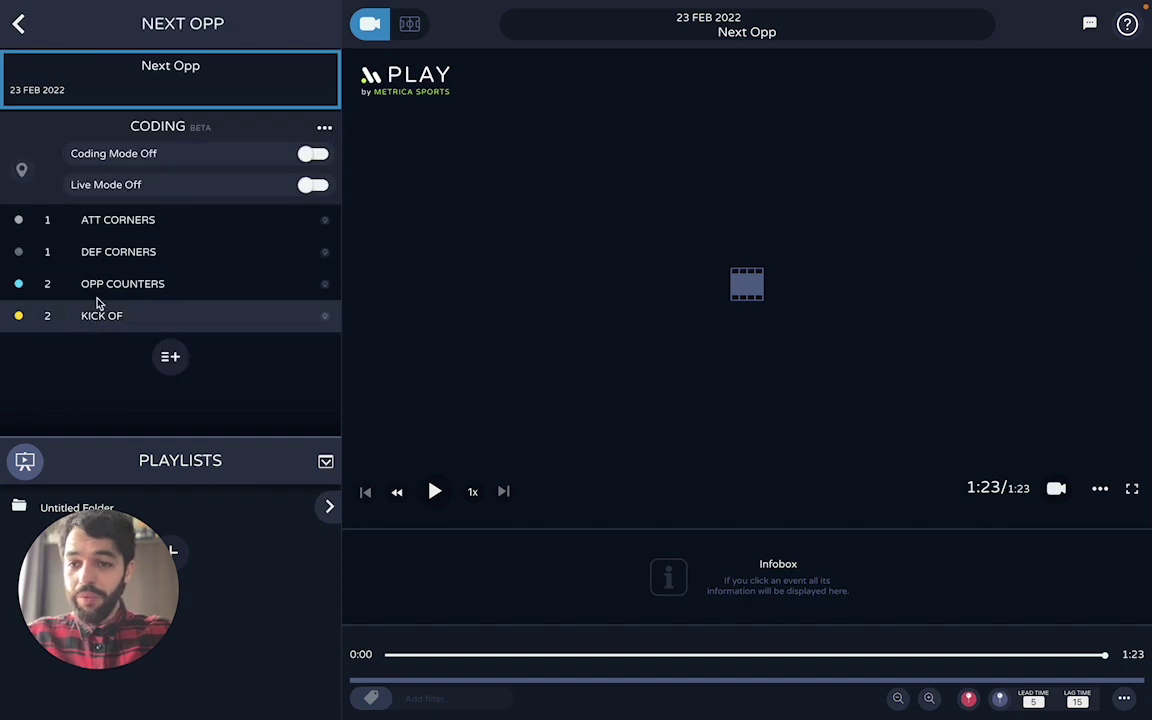
pyautogui.click(22, 30)
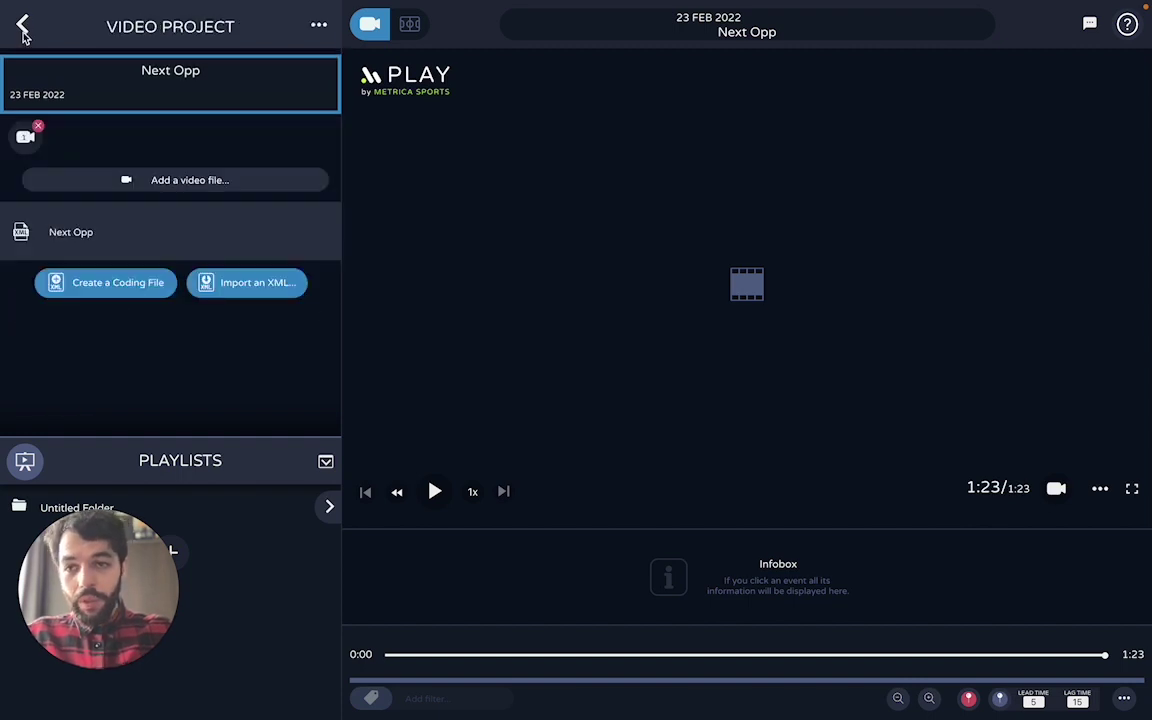
pyautogui.moveTo(100, 141)
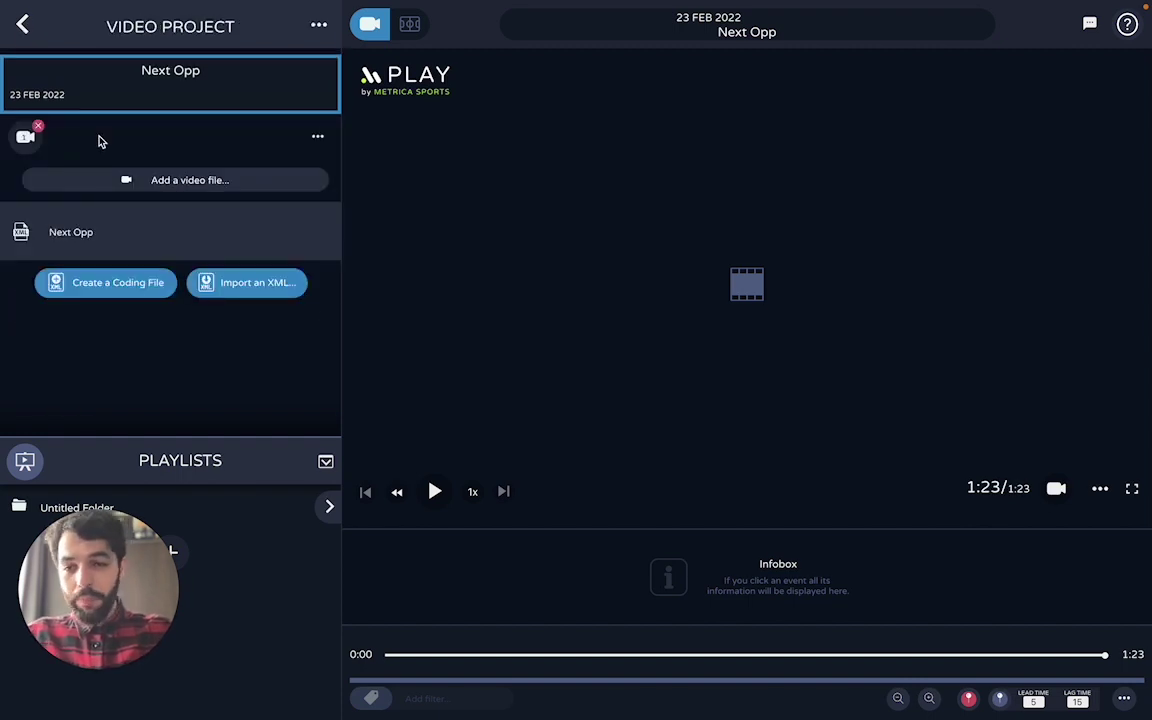
pyautogui.click(35, 146)
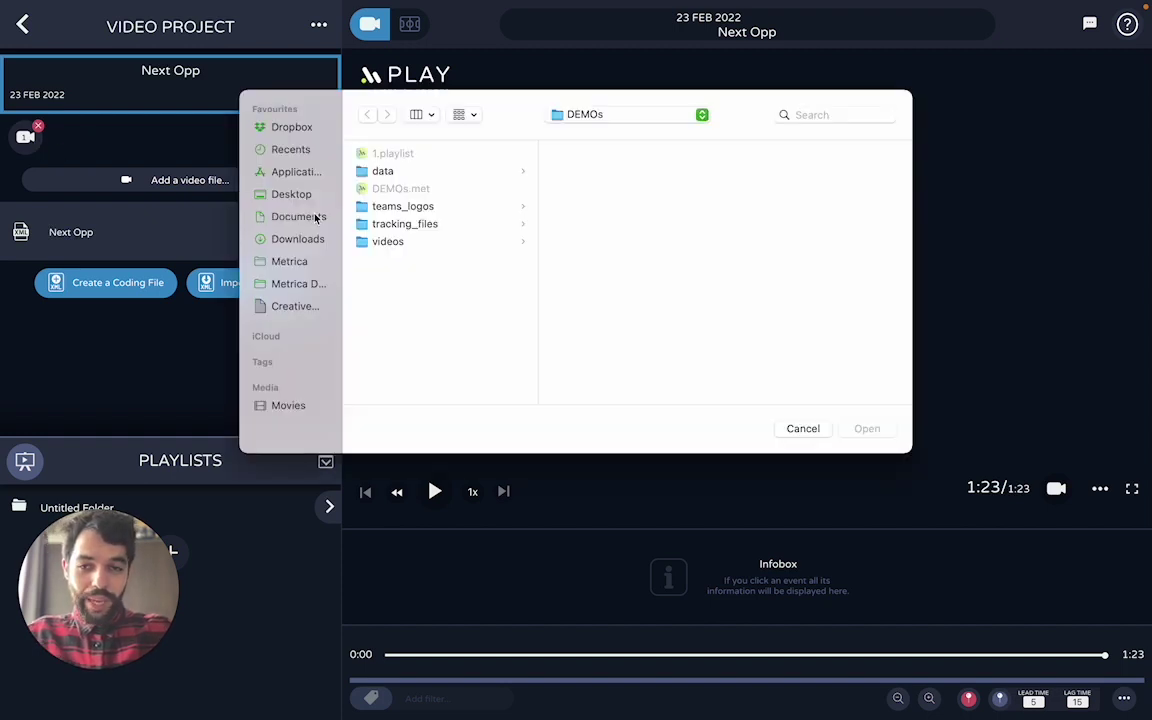
pyautogui.click(260, 261)
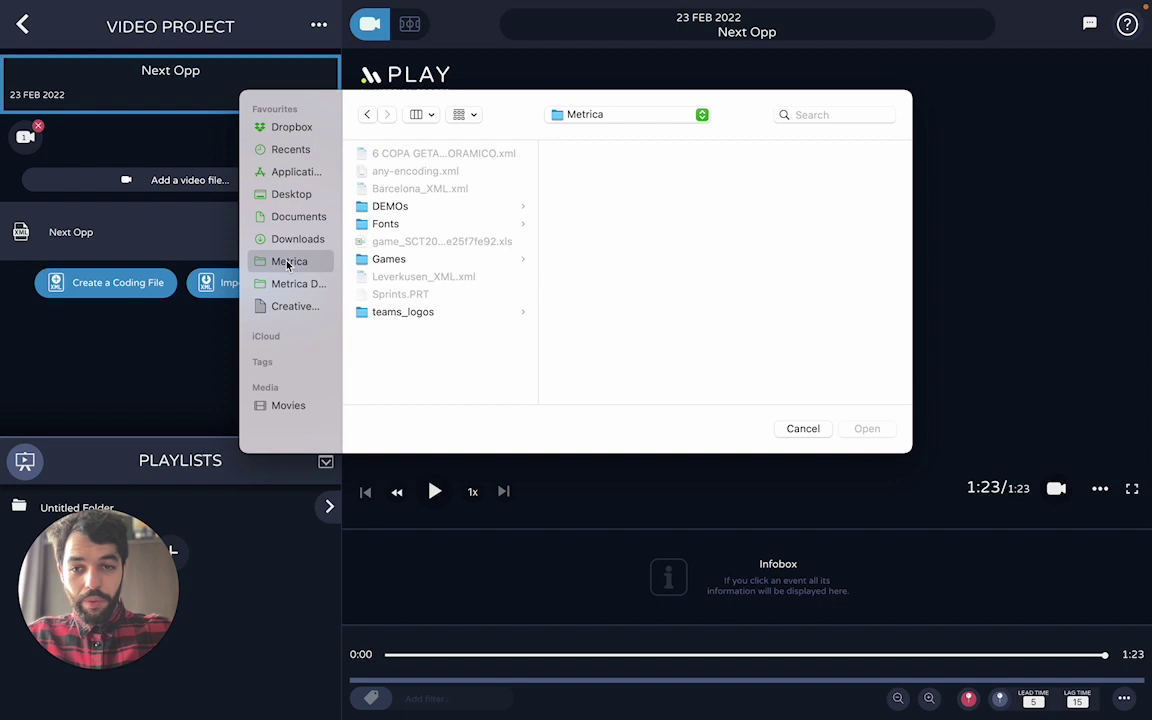
pyautogui.click(363, 204)
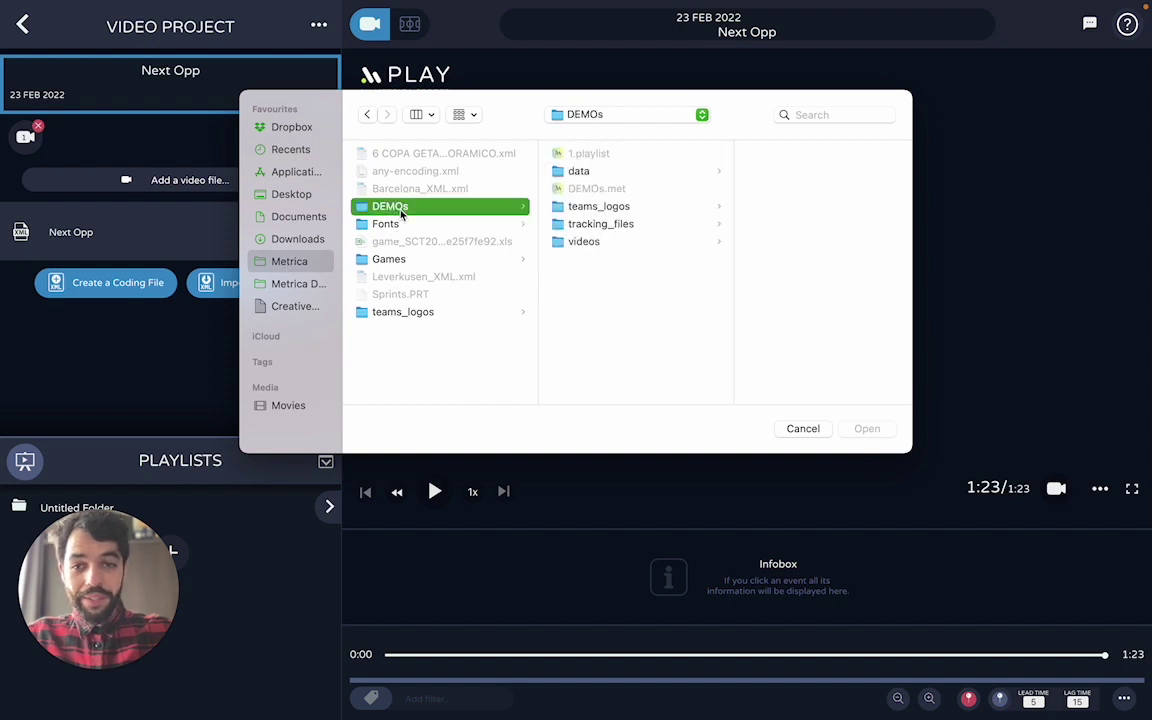
pyautogui.click(489, 261)
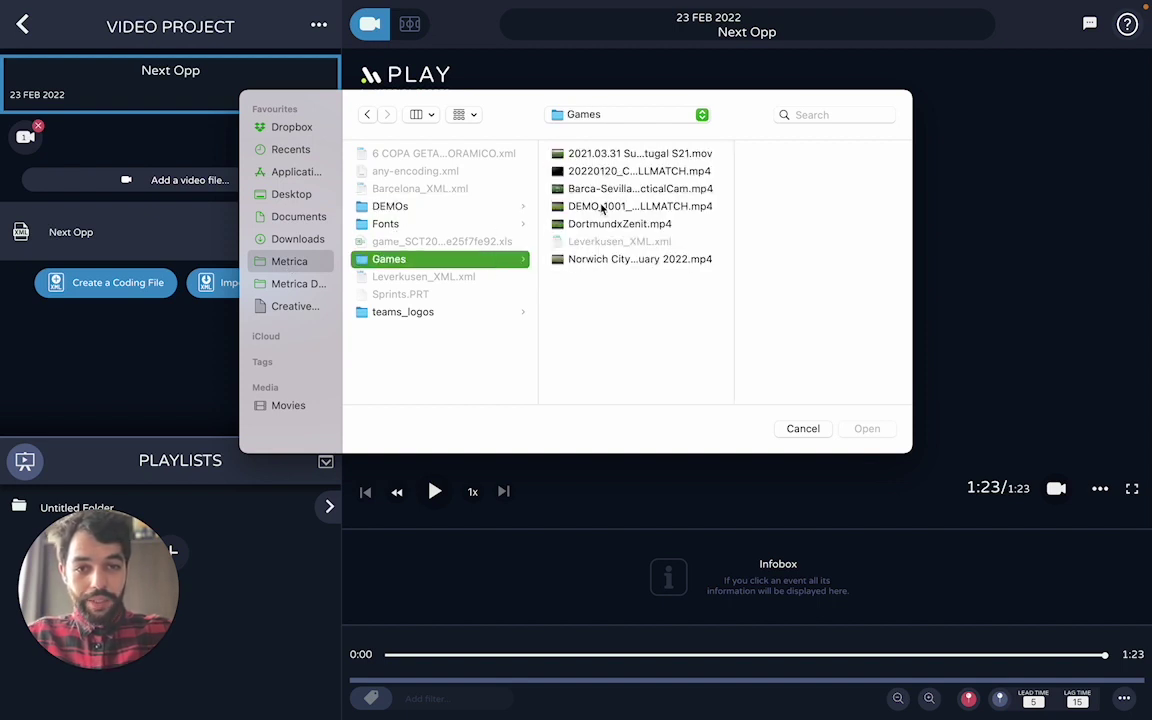
pyautogui.doubleClick(619, 223)
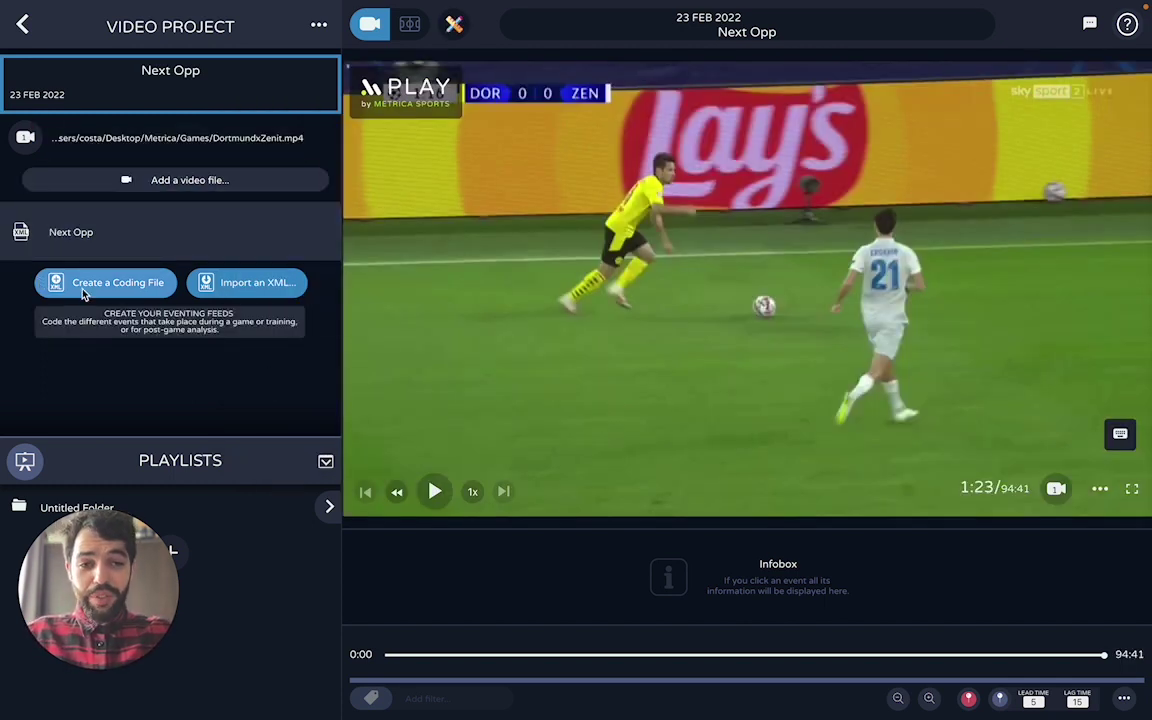
# Import Leverkusen_XML.xml as a coding file into Next Opp.
pyautogui.click(235, 288)
pyautogui.click(375, 241)
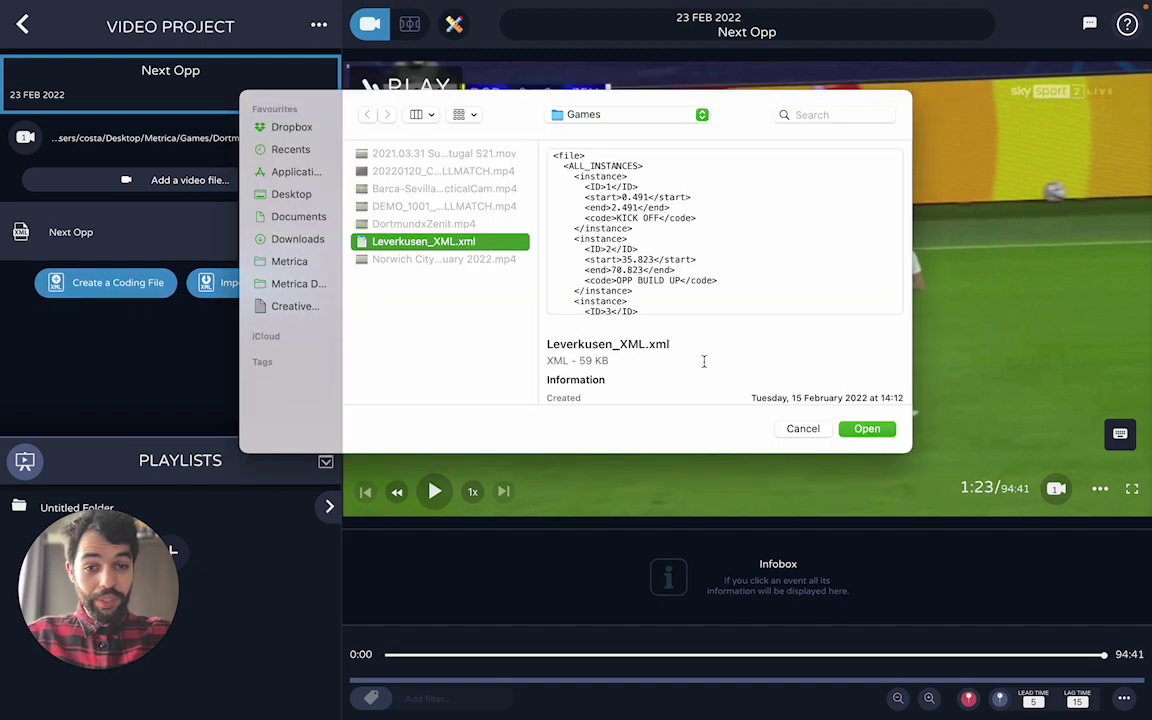
pyautogui.click(867, 429)
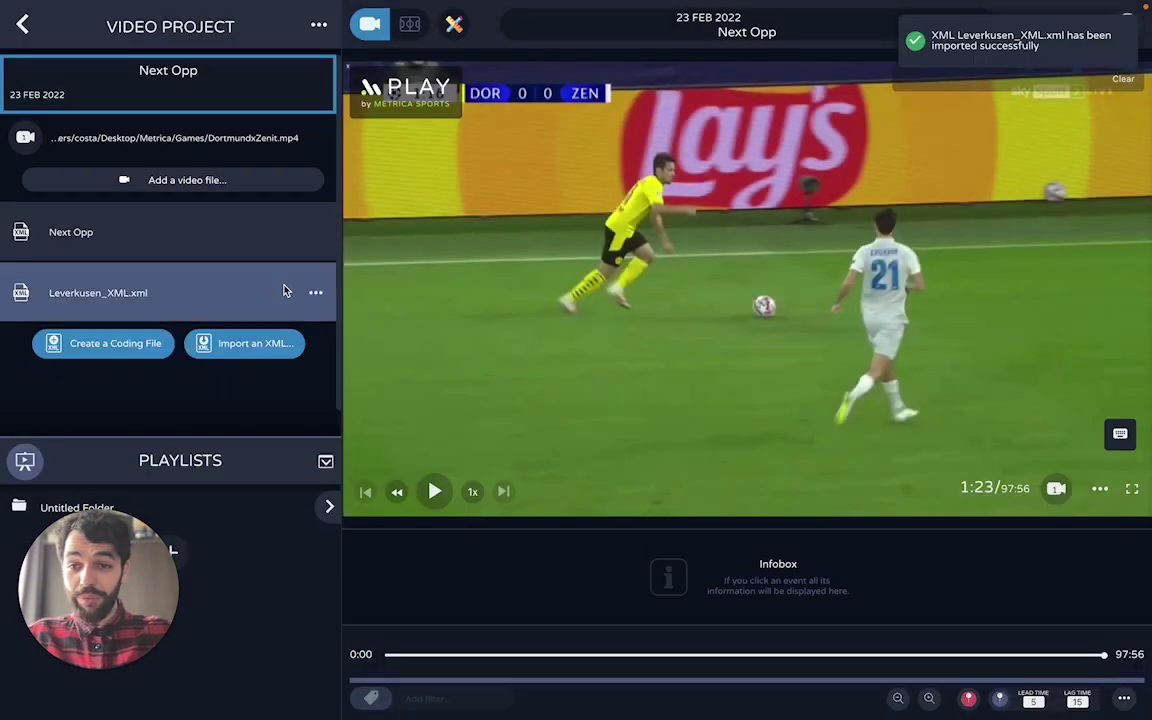
# Check the two KICK OFF events in Leverkusen_XML.xml at 0:00 and 46:03.
pyautogui.click(105, 235)
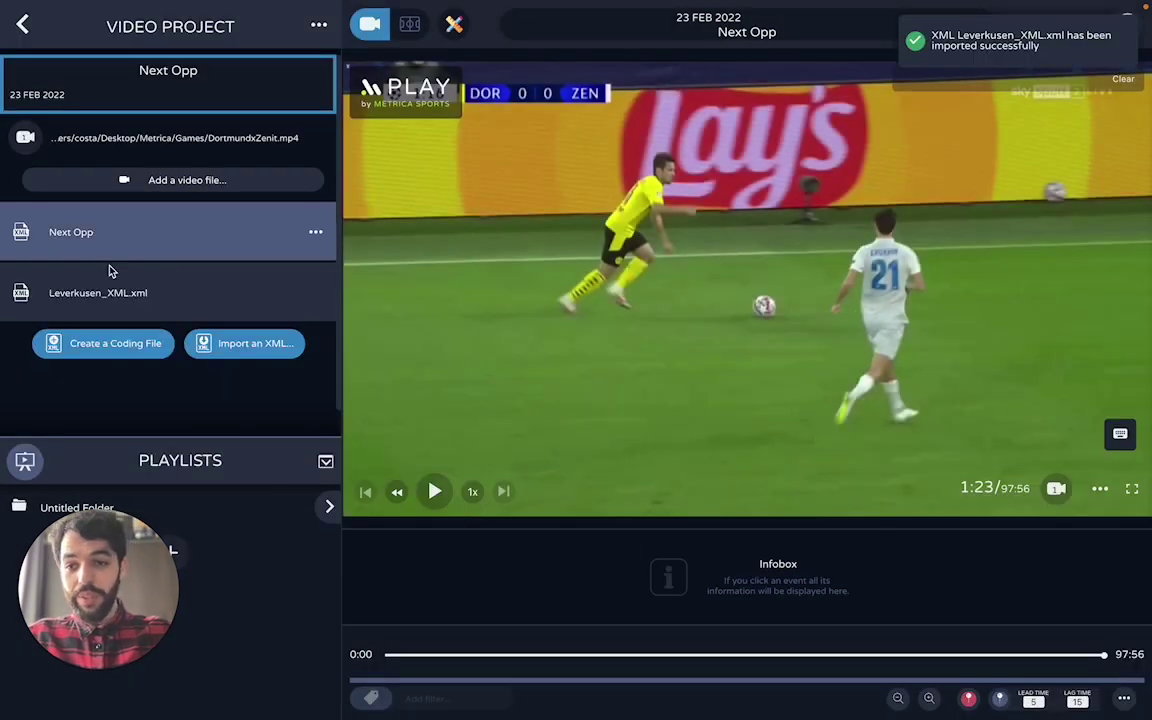
pyautogui.click(110, 272)
pyautogui.scroll(-2, 120, 377)
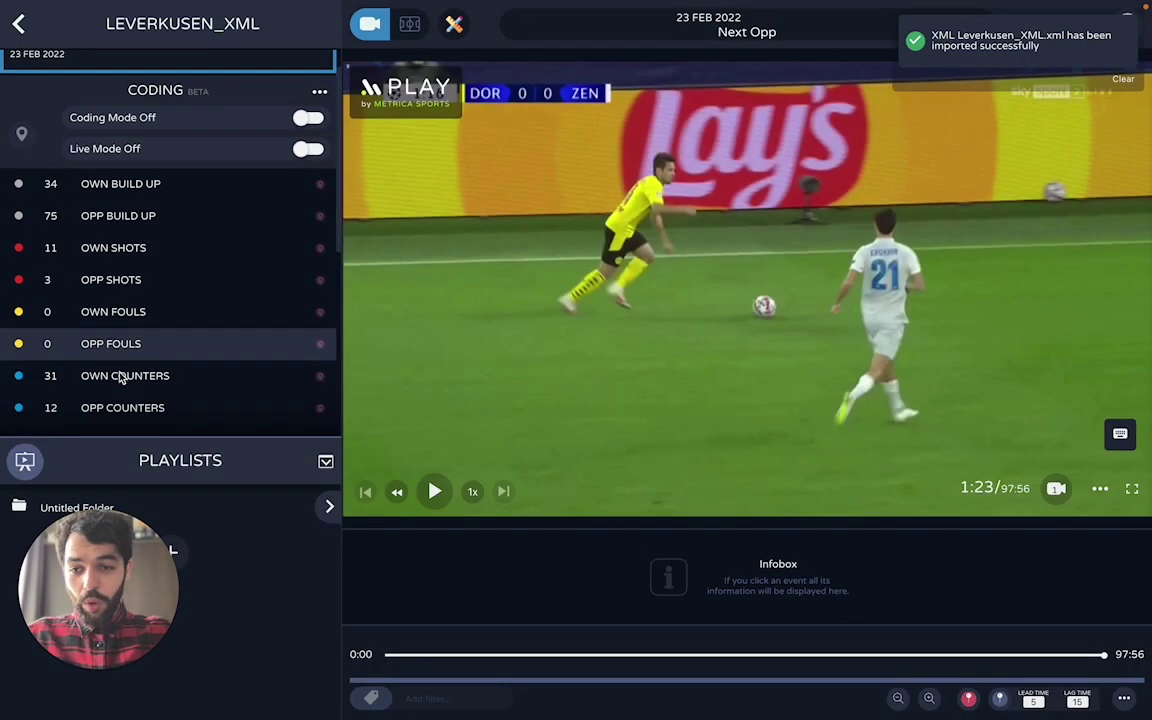
pyautogui.scroll(-8, 120, 377)
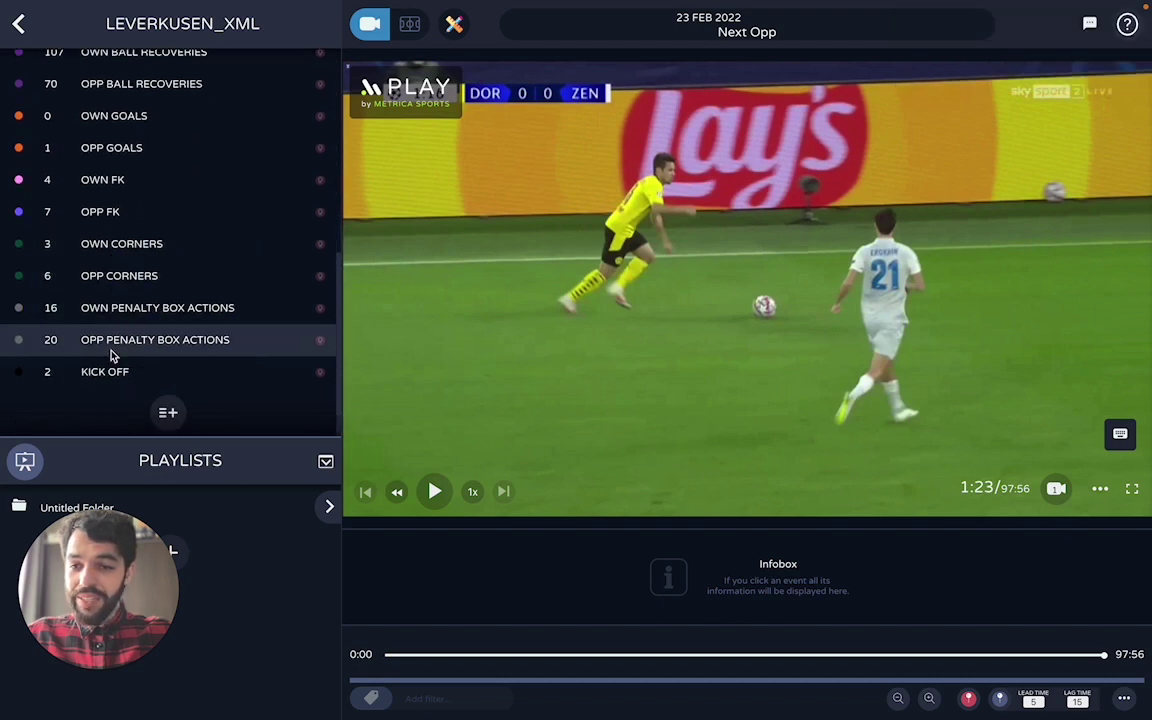
pyautogui.click(120, 371)
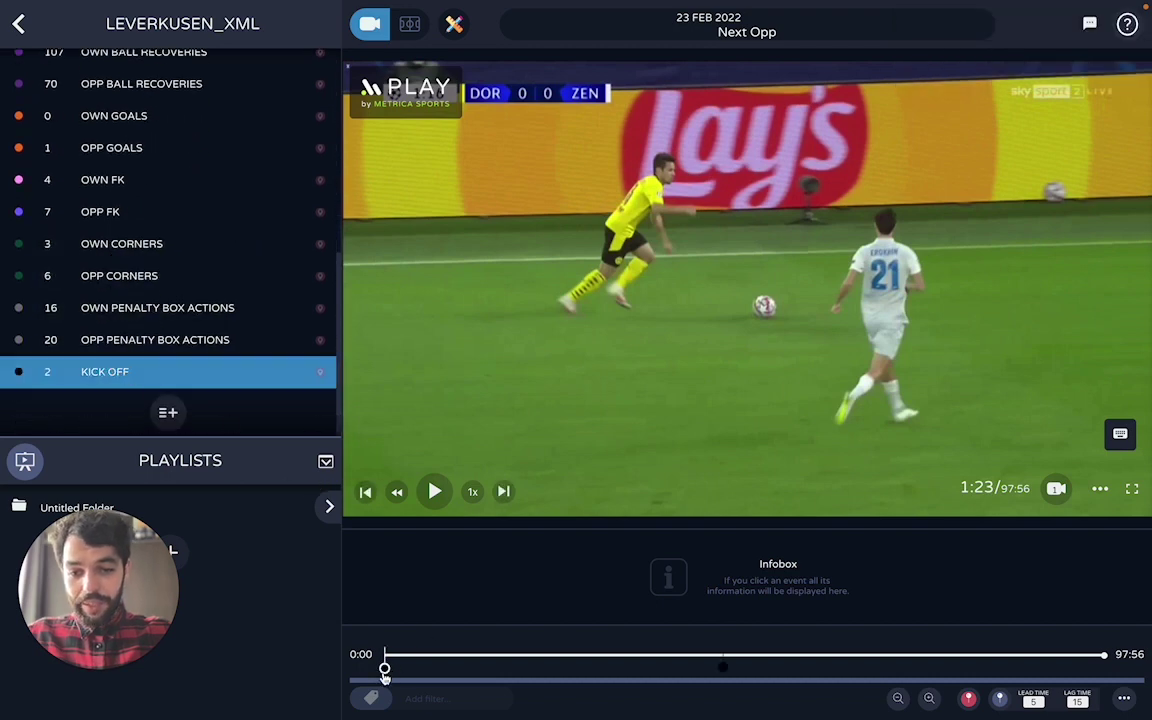
pyautogui.click(384, 669)
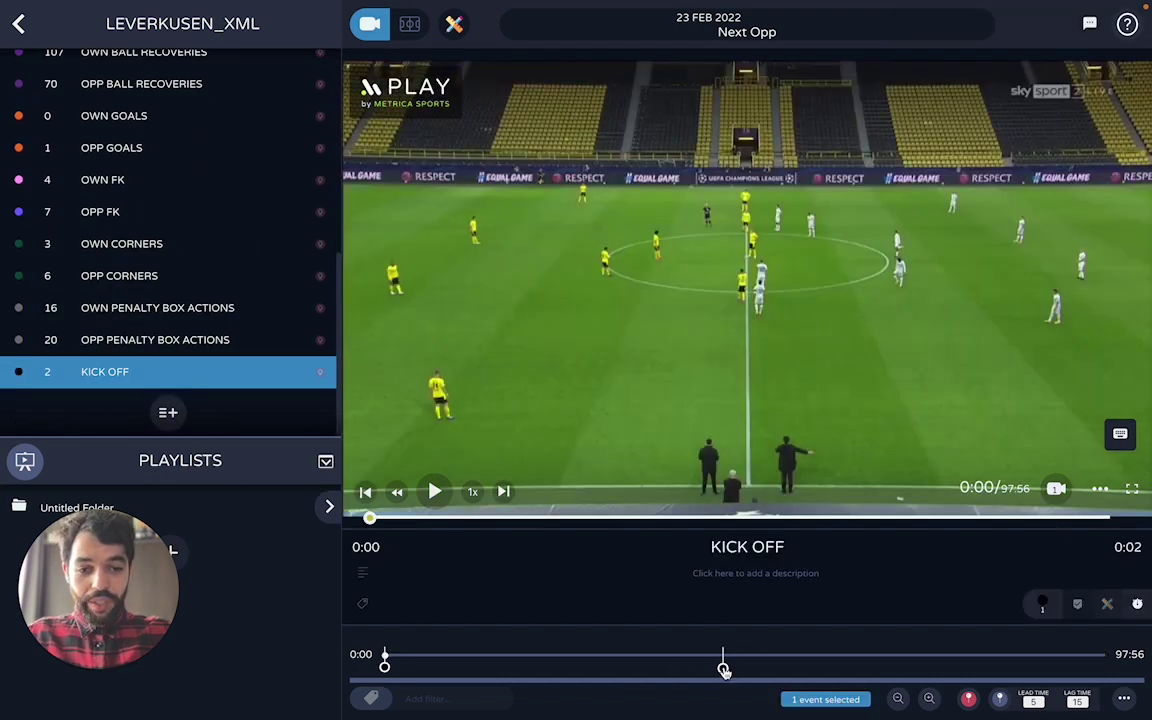
pyautogui.click(723, 667)
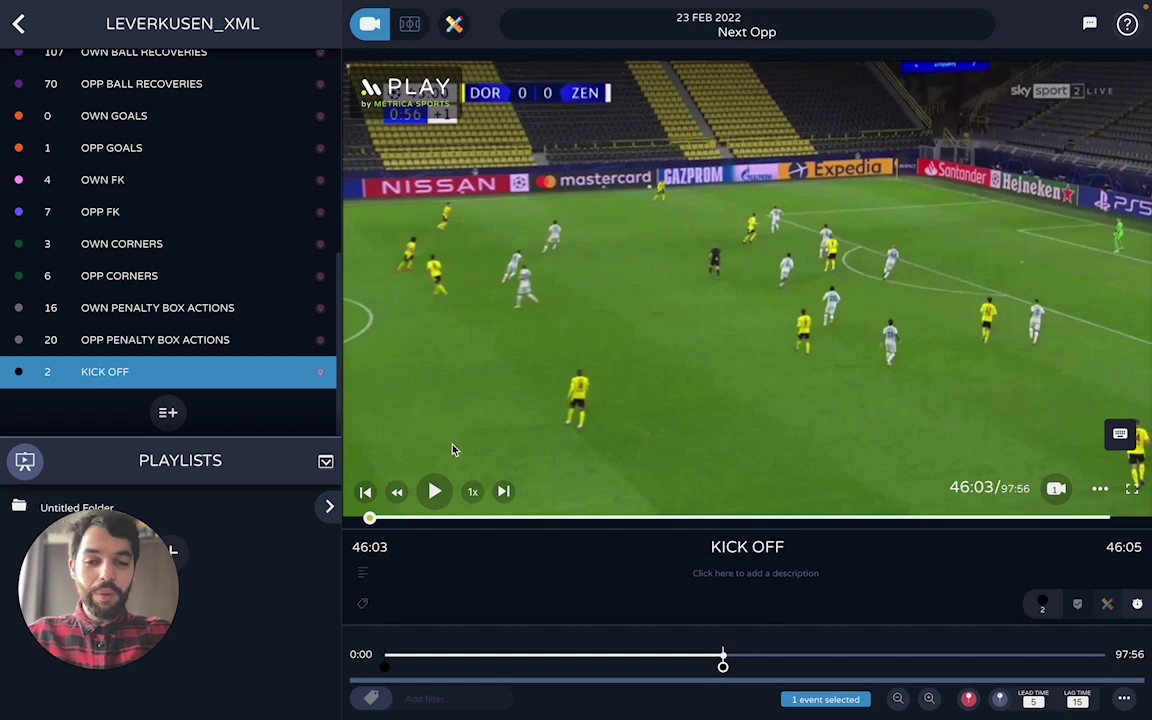
pyautogui.click(20, 26)
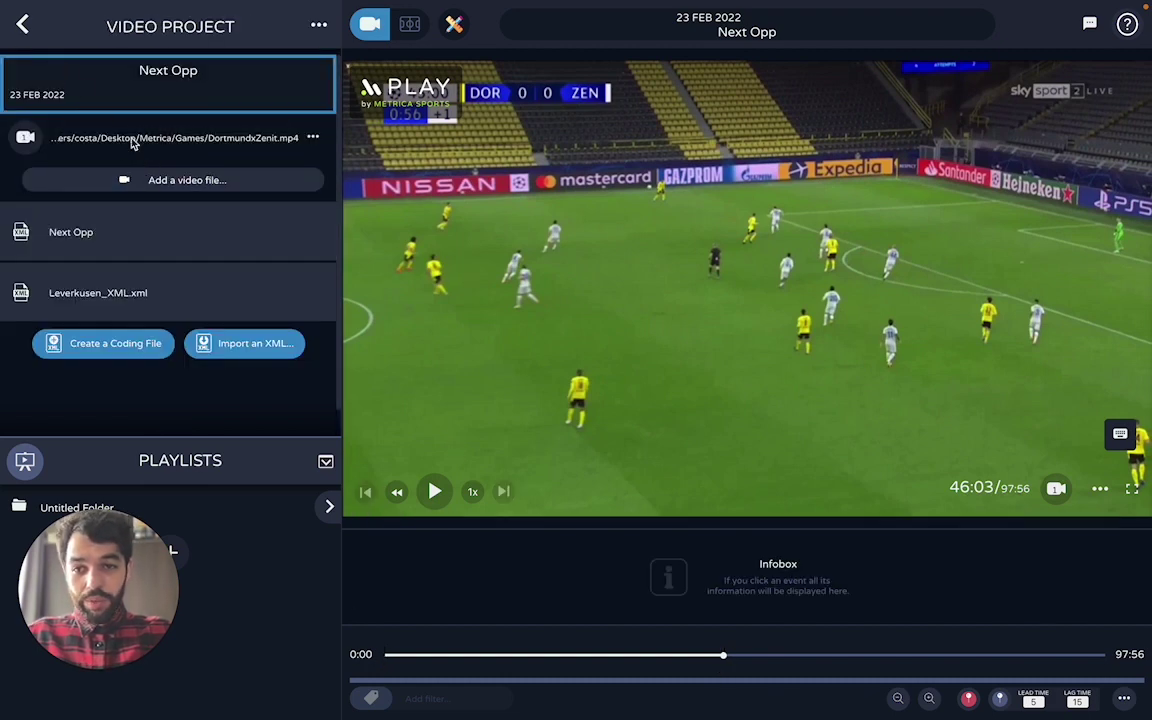
# Reopen Next Opp from the Video Manager and launch its Sync Manager.
pyautogui.click(25, 26)
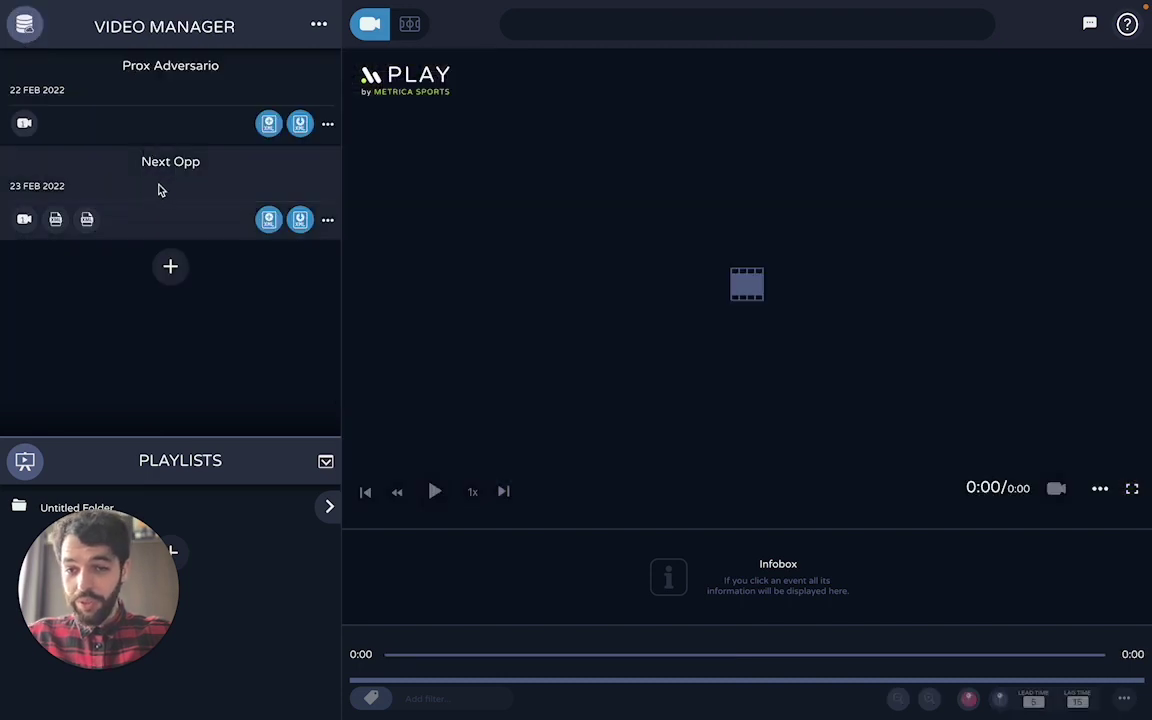
pyautogui.click(170, 188)
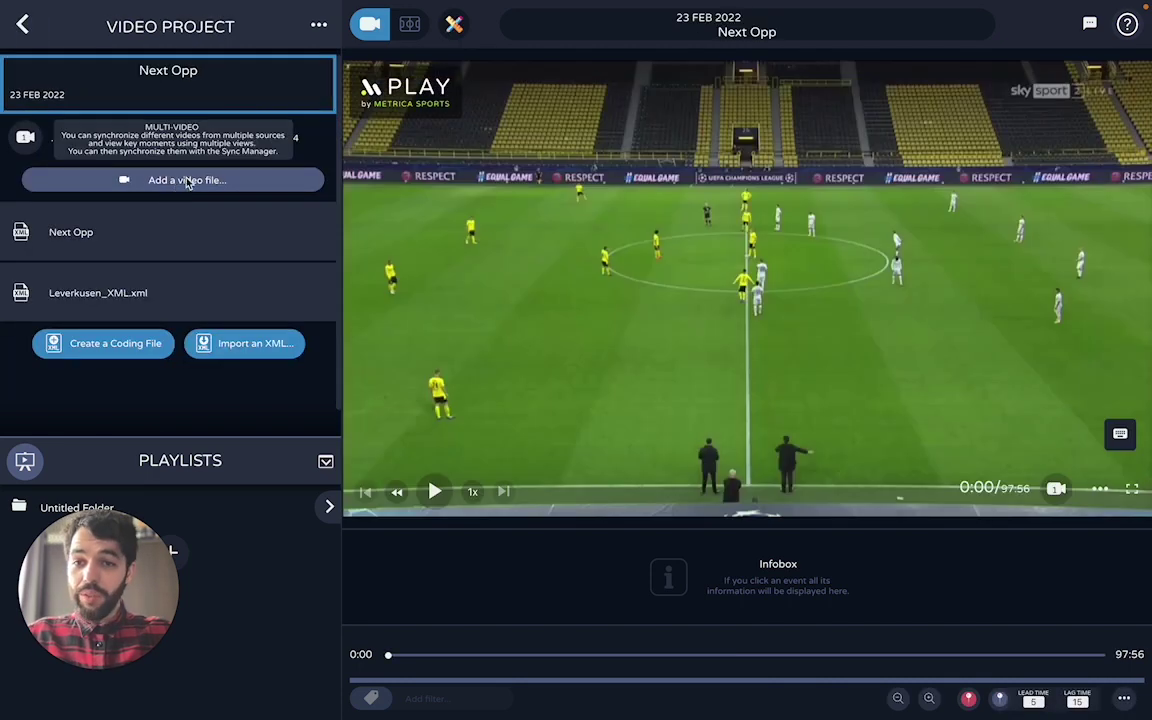
pyautogui.click(319, 27)
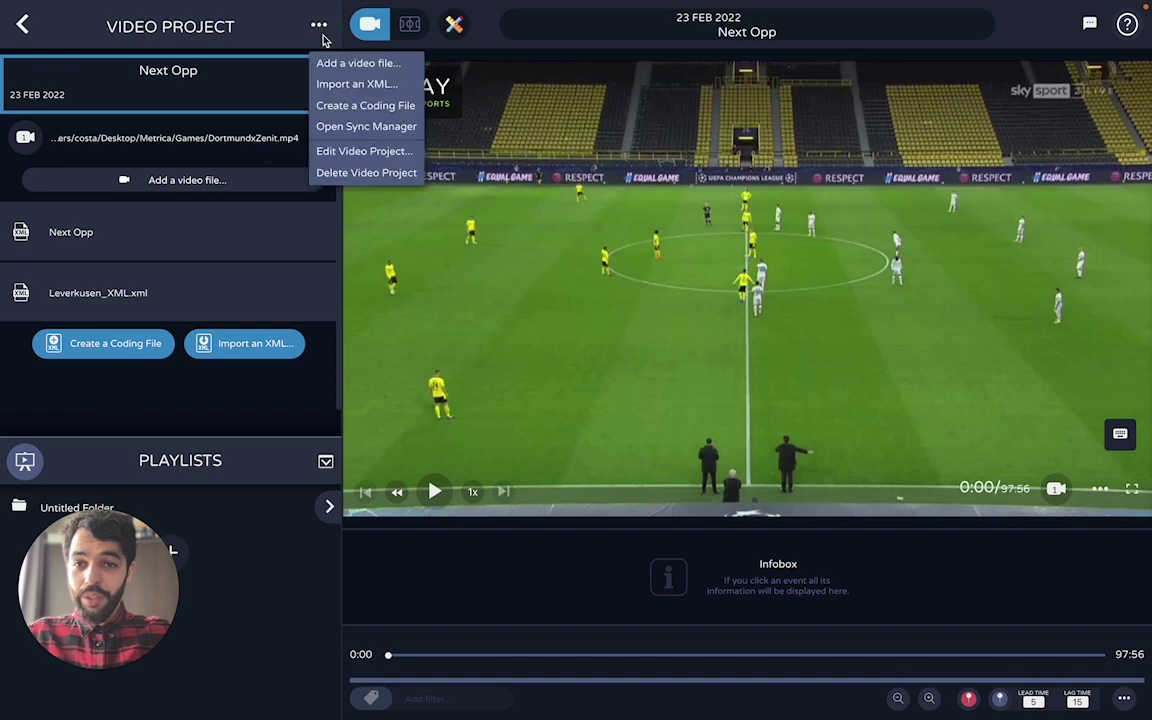
pyautogui.click(340, 127)
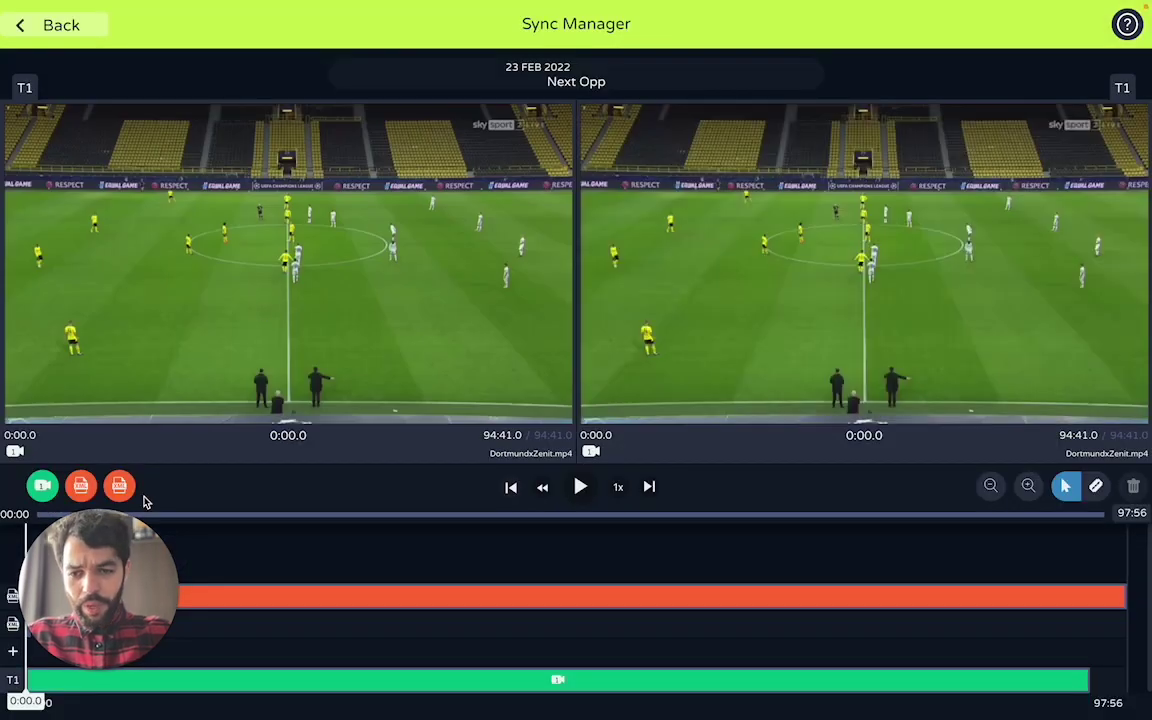
# Inspect the T1 and XML tracks, then delete the Next Opp ATT CORNERS track.
pyautogui.click(530, 680)
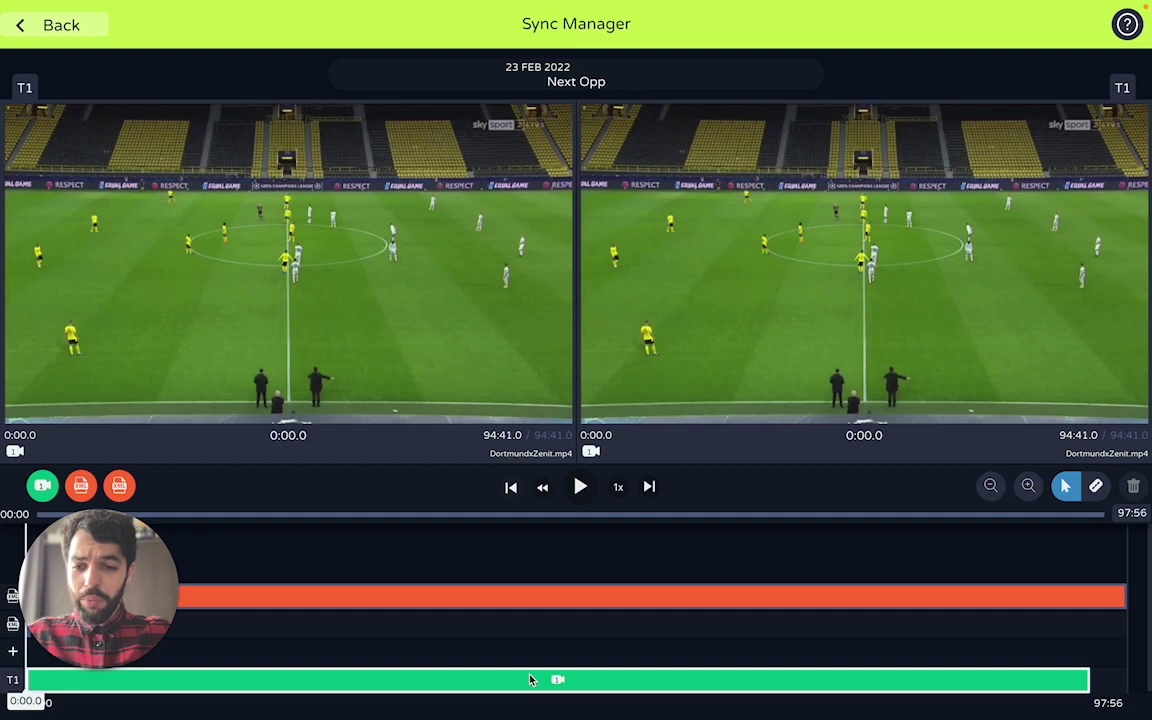
pyautogui.click(553, 600)
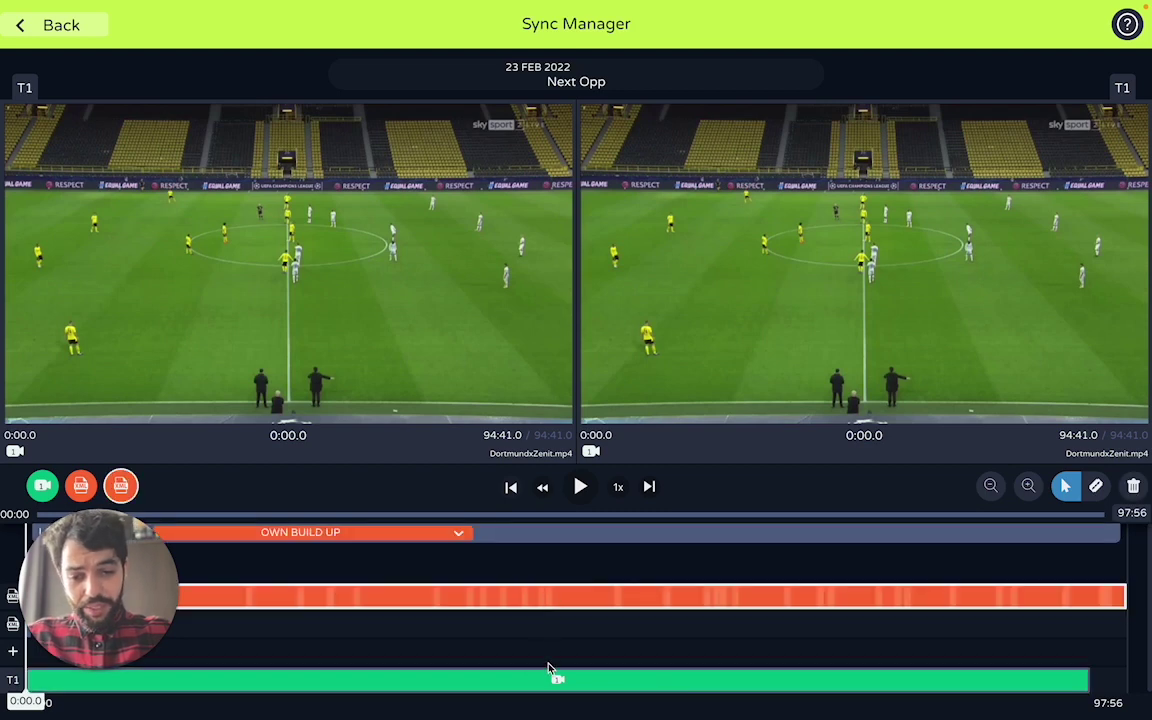
pyautogui.click(524, 681)
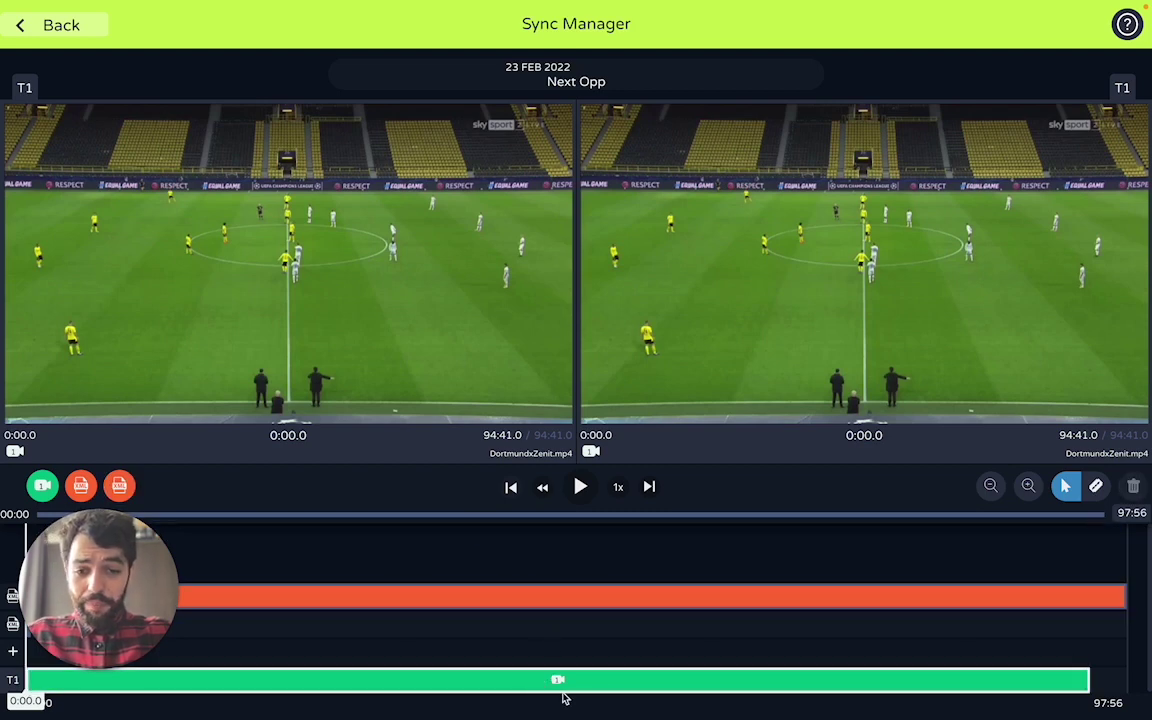
pyautogui.click(532, 600)
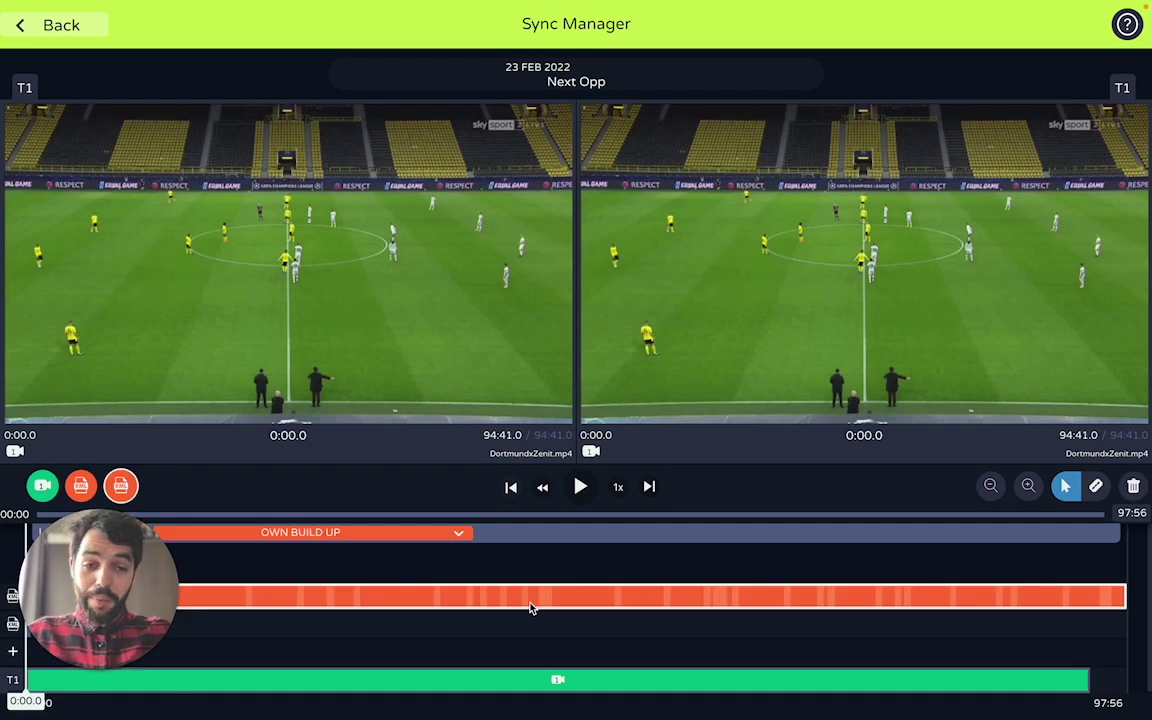
pyautogui.moveTo(62, 662)
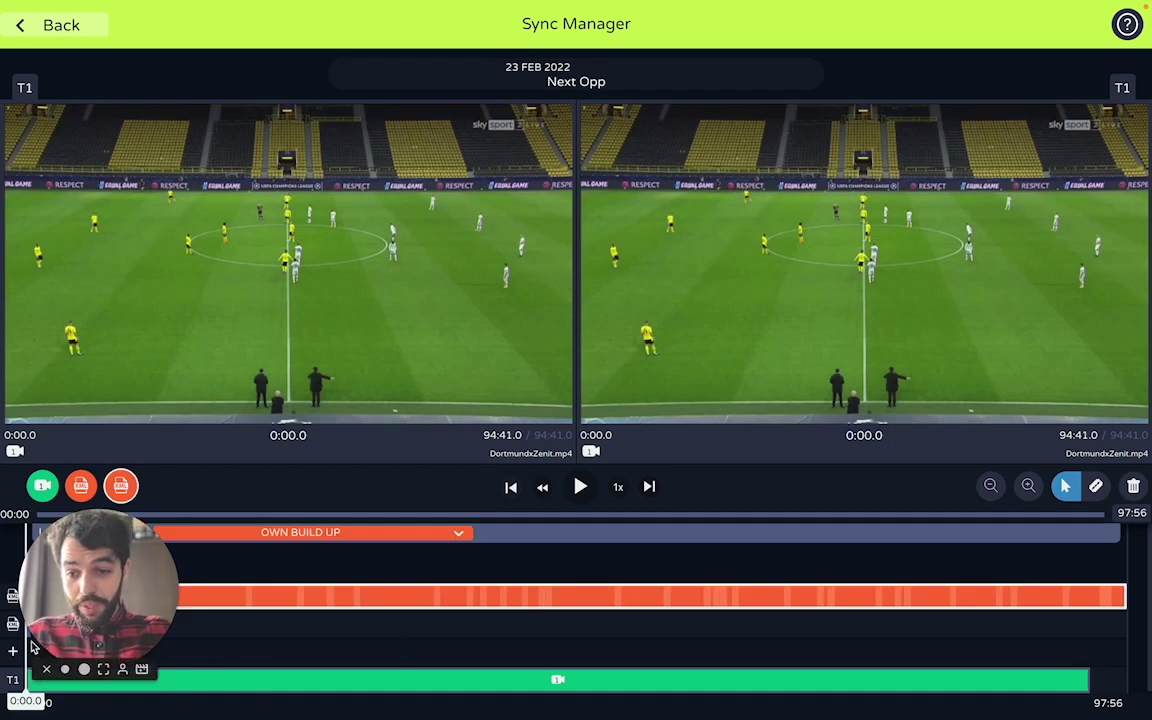
pyautogui.moveTo(72, 617); pyautogui.dragTo(72, 445)
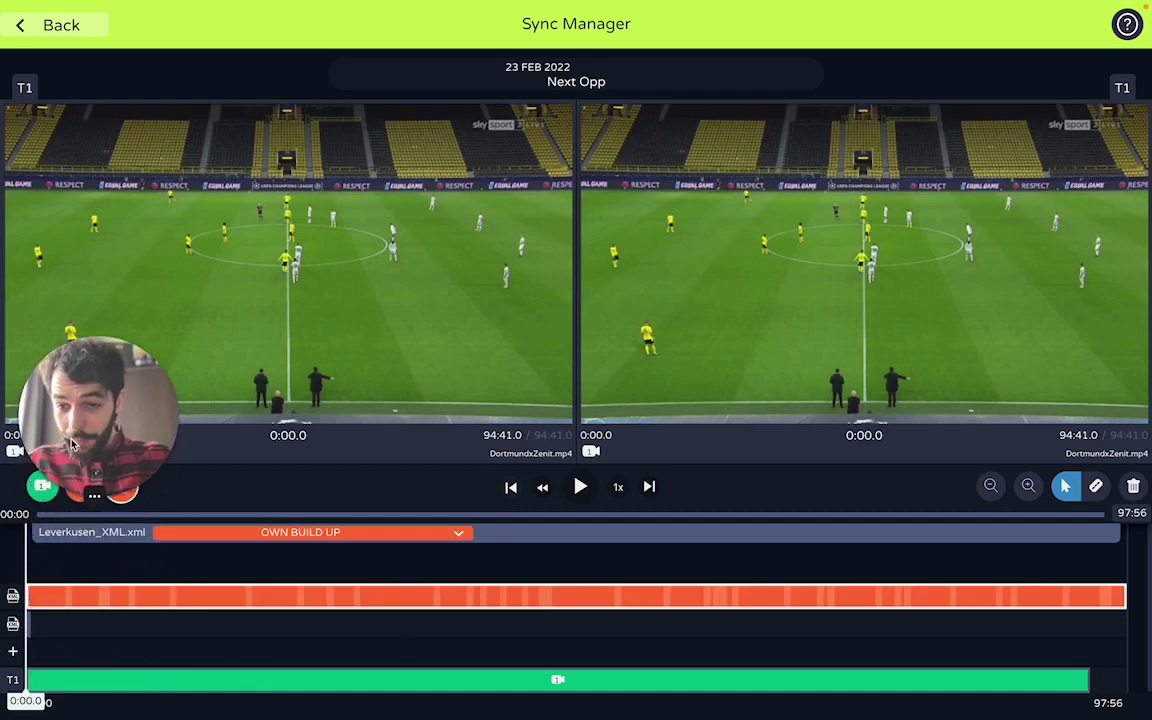
pyautogui.click(28, 624)
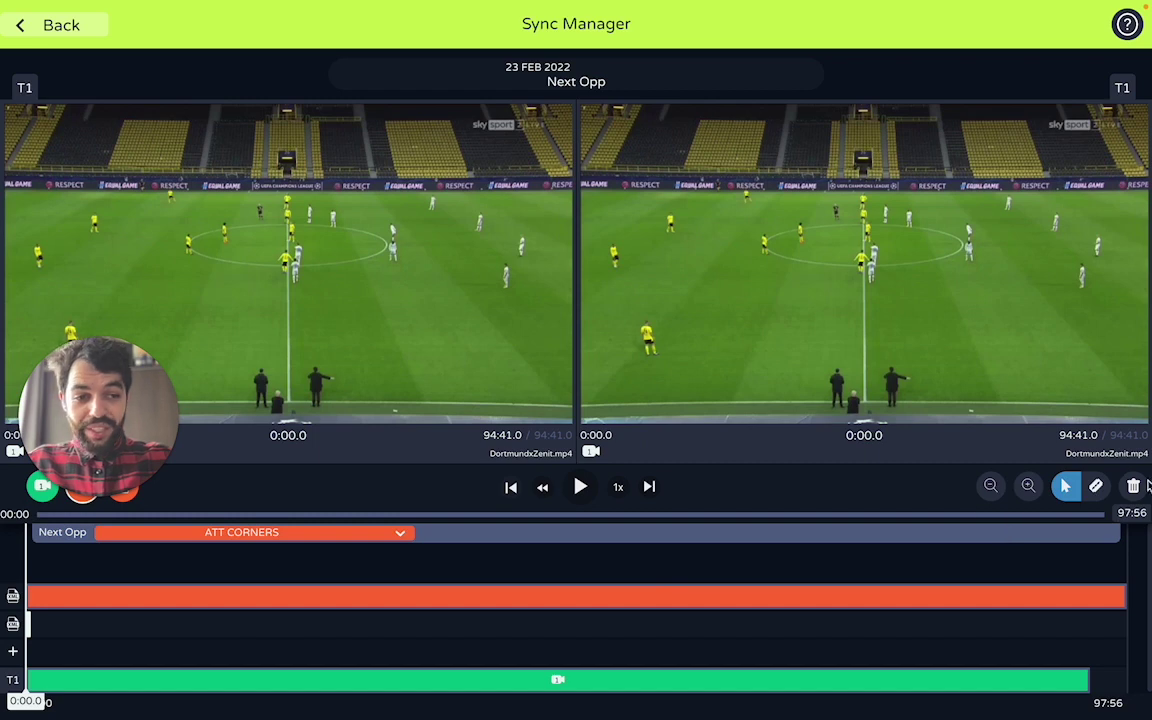
pyautogui.click(1133, 486)
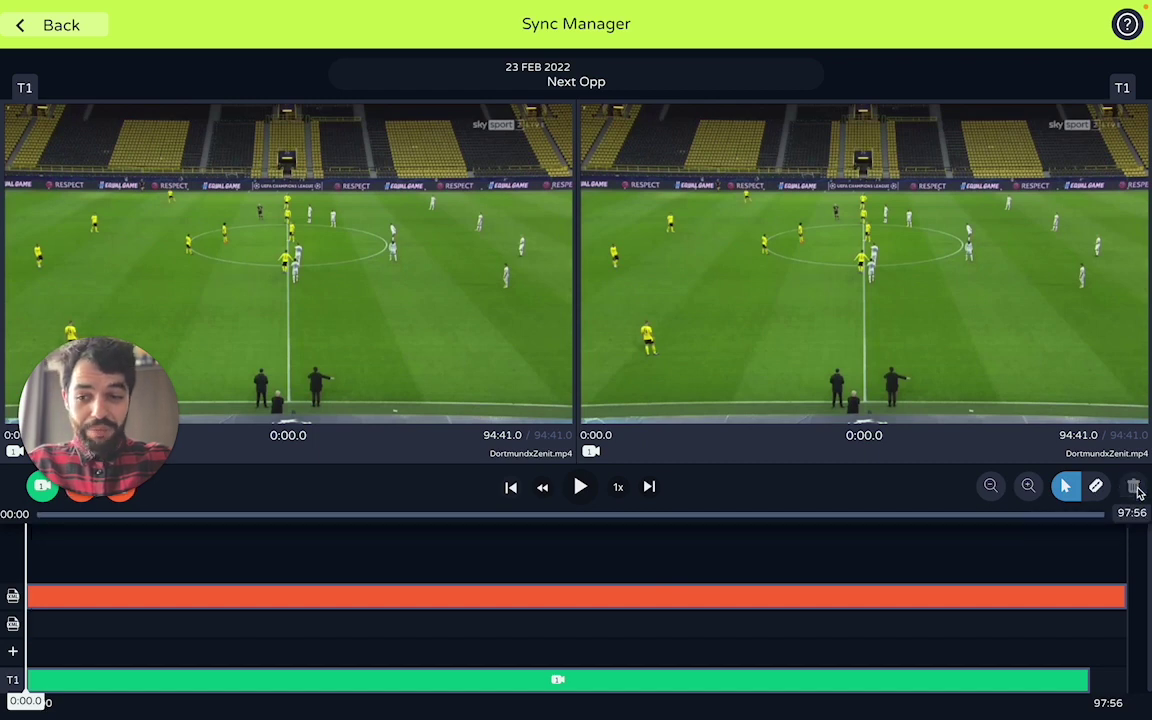
# Expand the Leverkusen_XML.xml track to show its OWN BUILD UP events along the timeline.
pyautogui.click(794, 604)
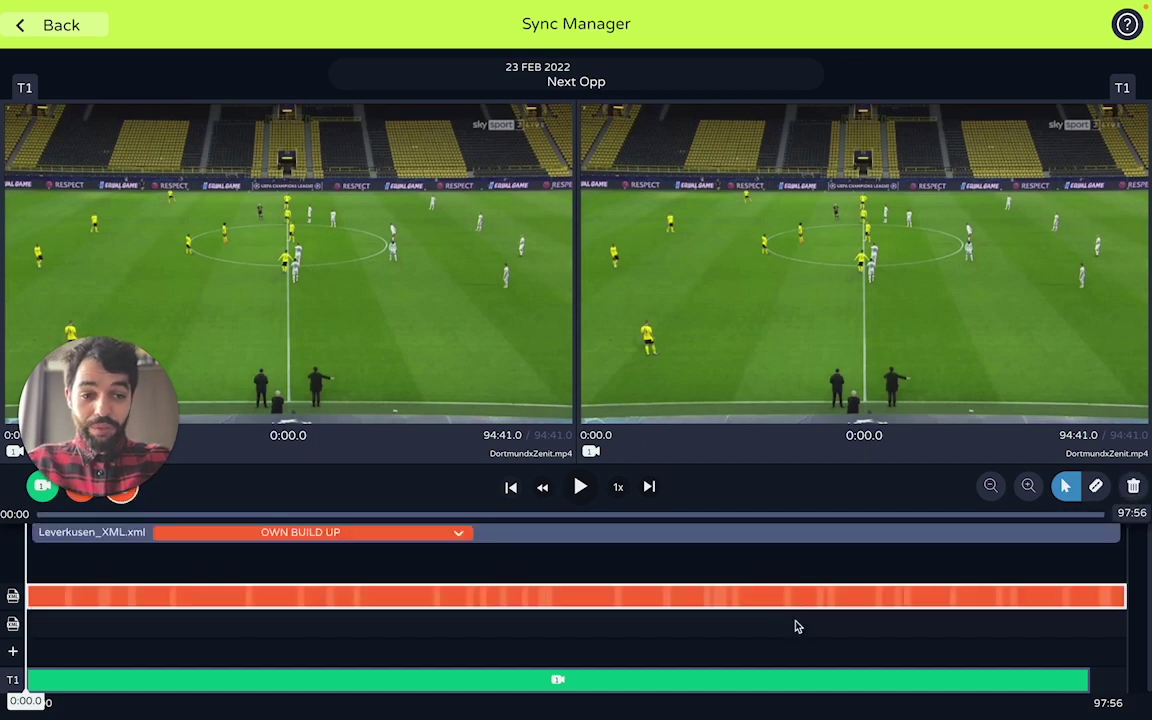
pyautogui.click(797, 686)
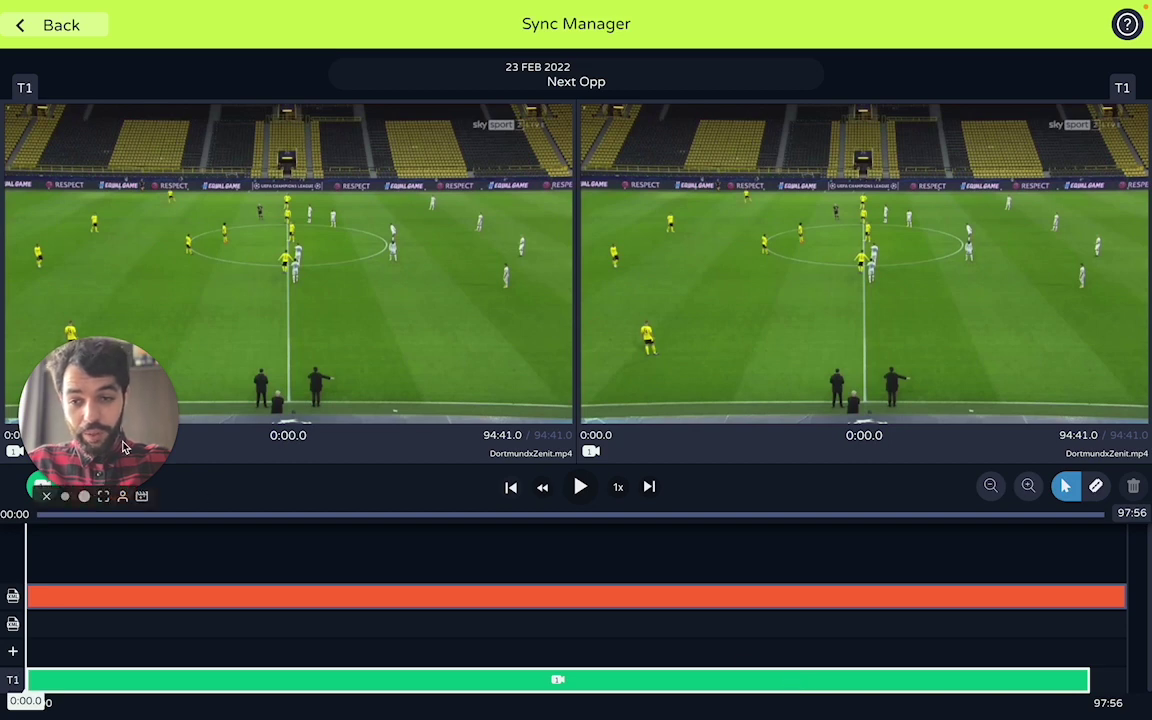
pyautogui.moveTo(123, 448); pyautogui.dragTo(104, 582)
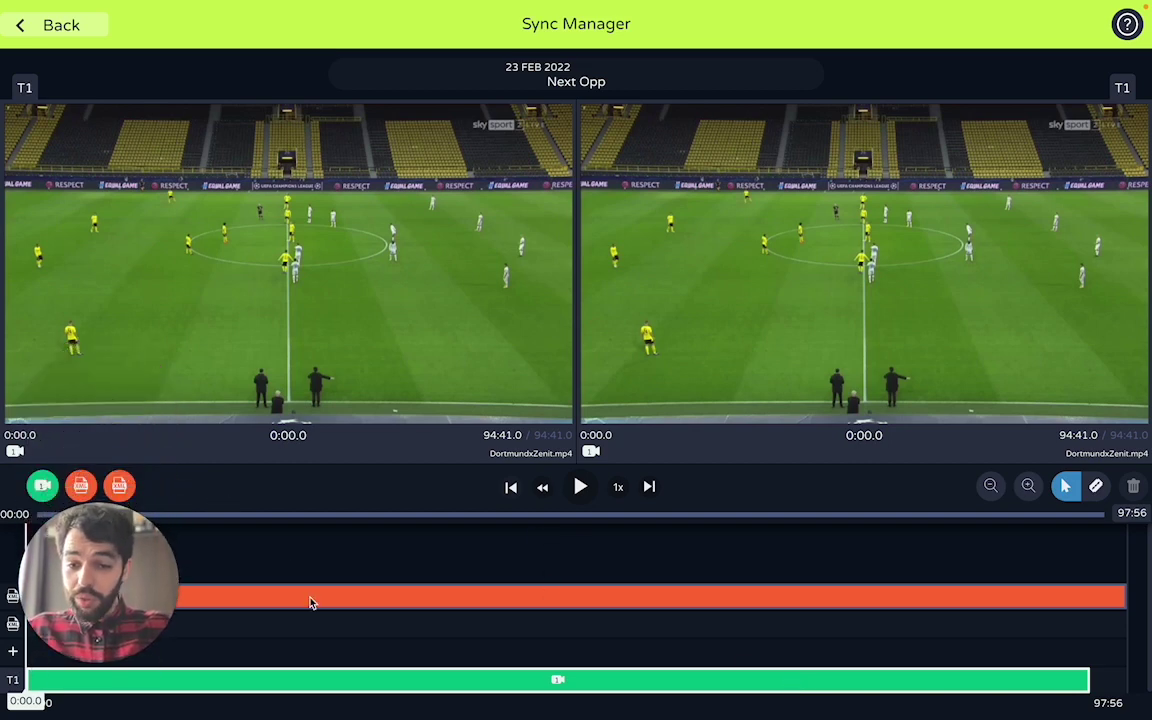
pyautogui.click(471, 601)
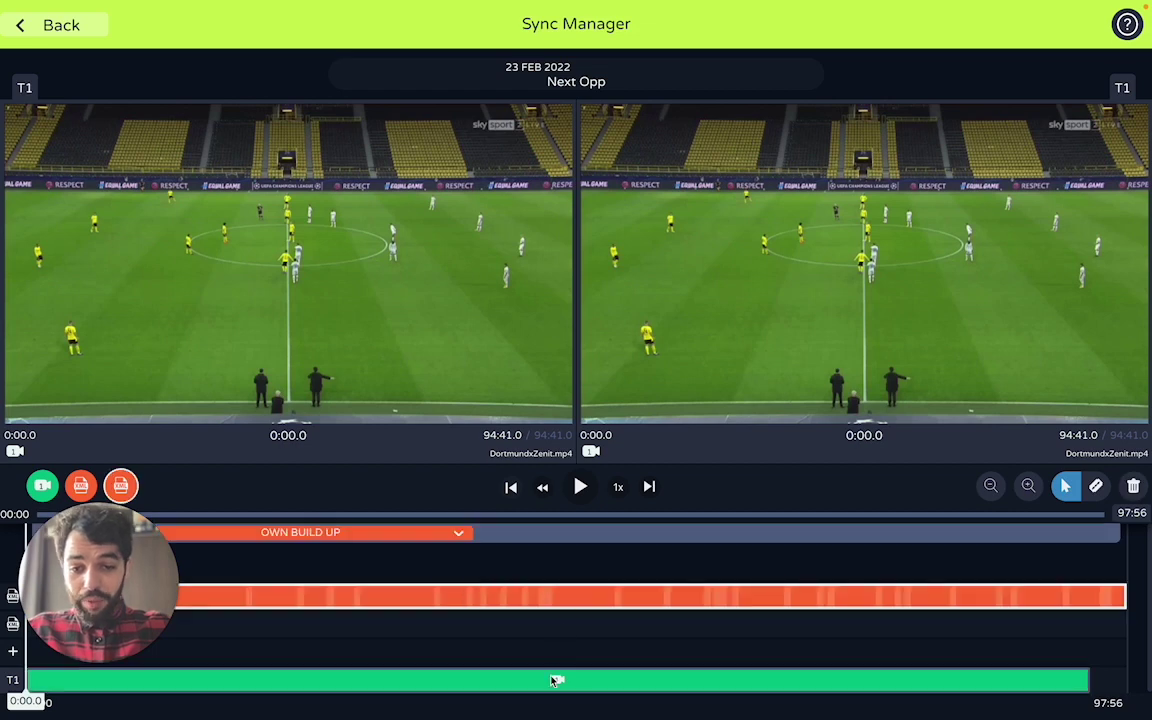
pyautogui.click(424, 537)
# Filter the XML track to KICK OFF events and play from the coded 46:03 kick-off.
pyautogui.scroll(-5, 396, 488)
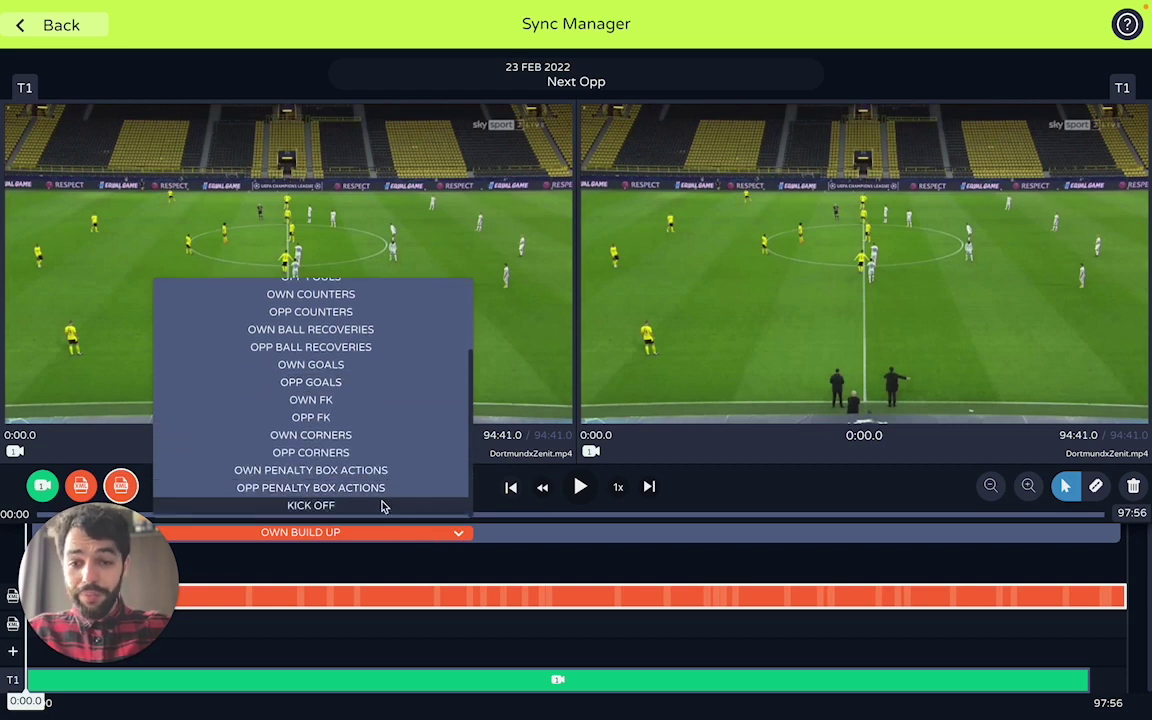
pyautogui.click(355, 506)
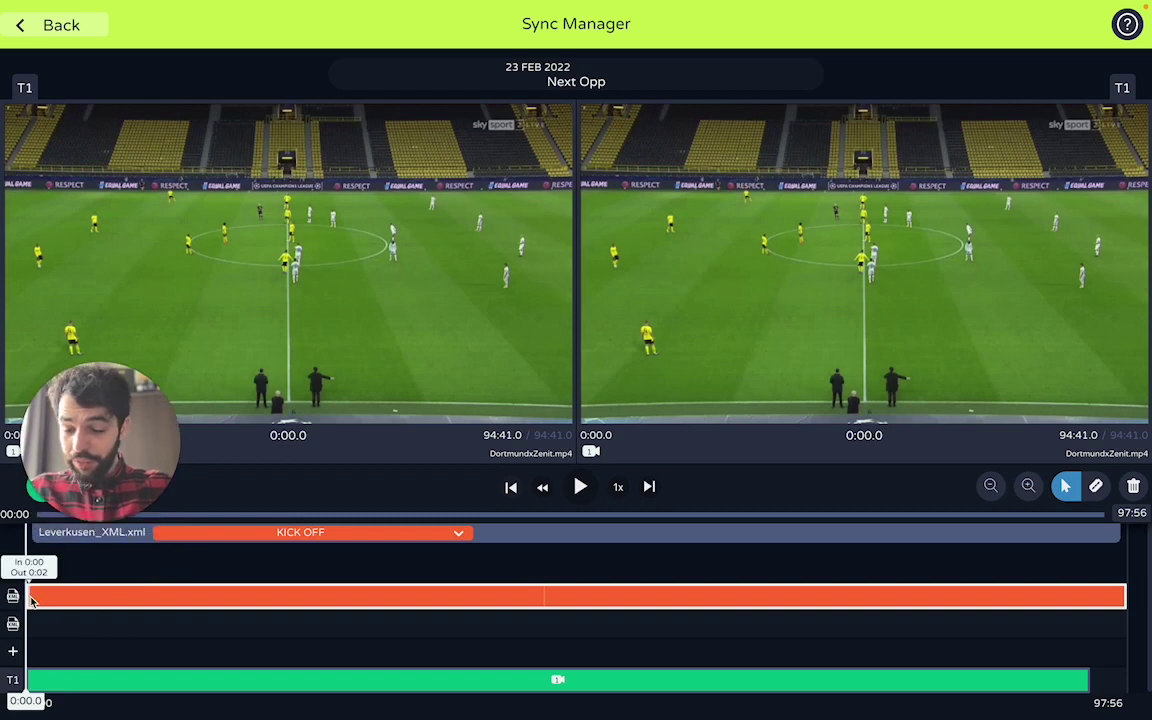
pyautogui.click(545, 600)
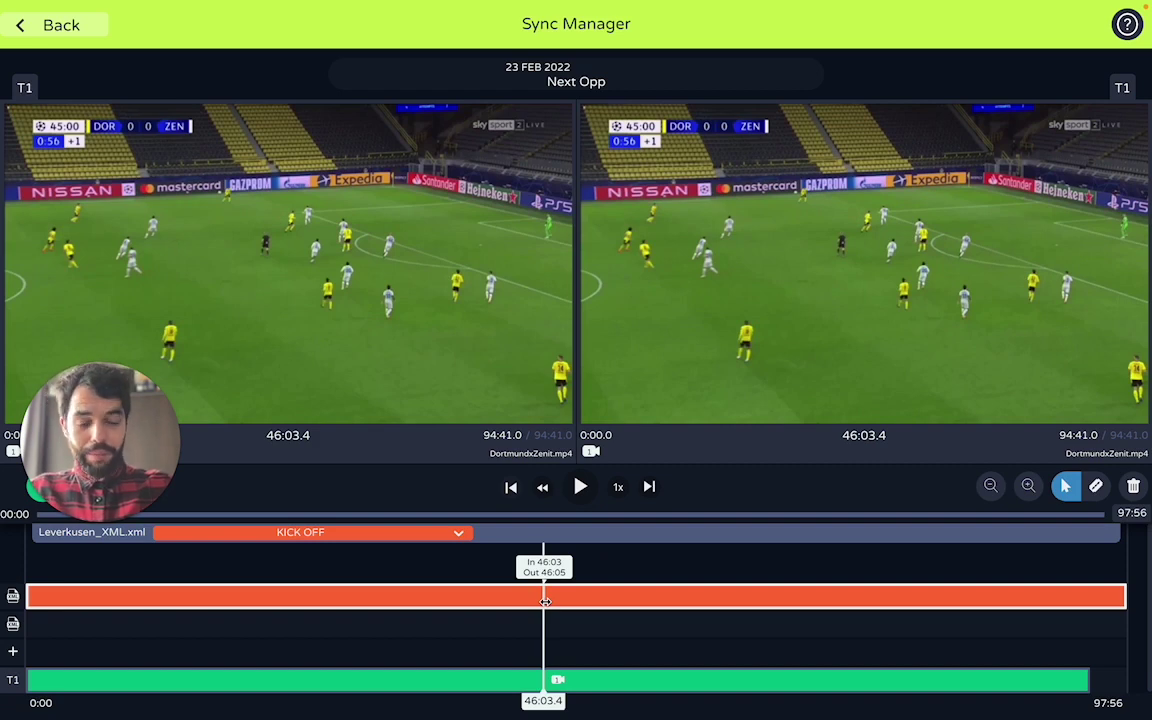
pyautogui.press('space')
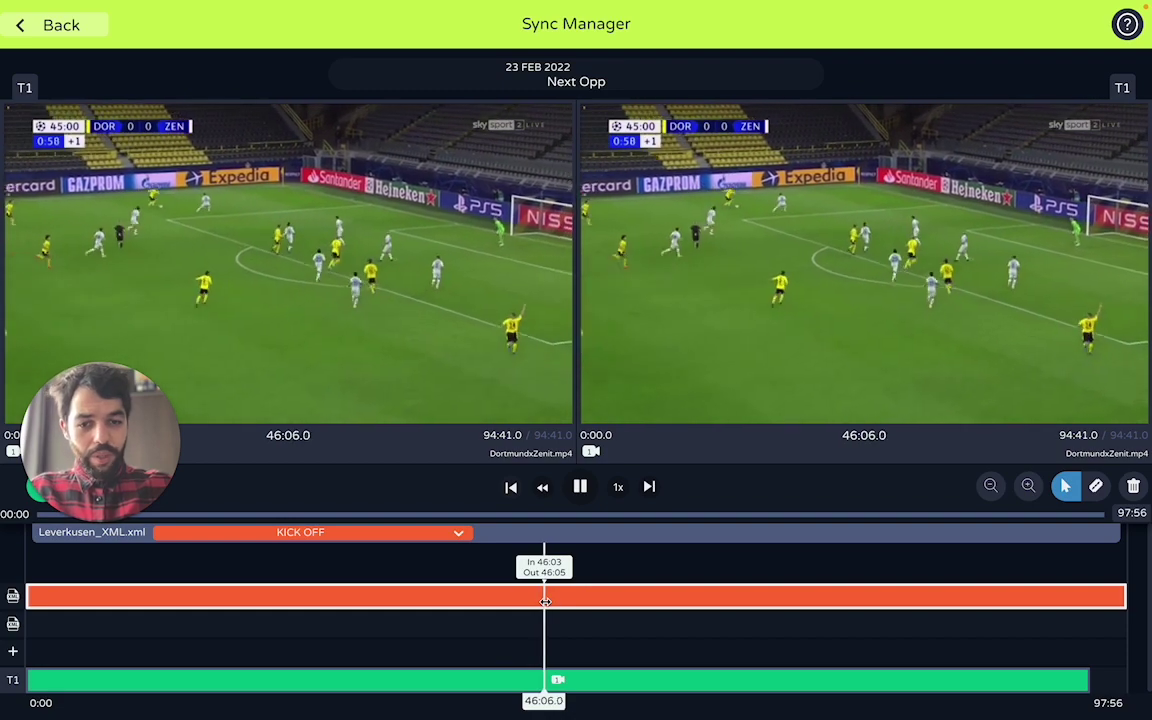
# Play at 2x, rewind to pause on the real kick-off at 46:26, and zoom the timeline in.
pyautogui.click(620, 488)
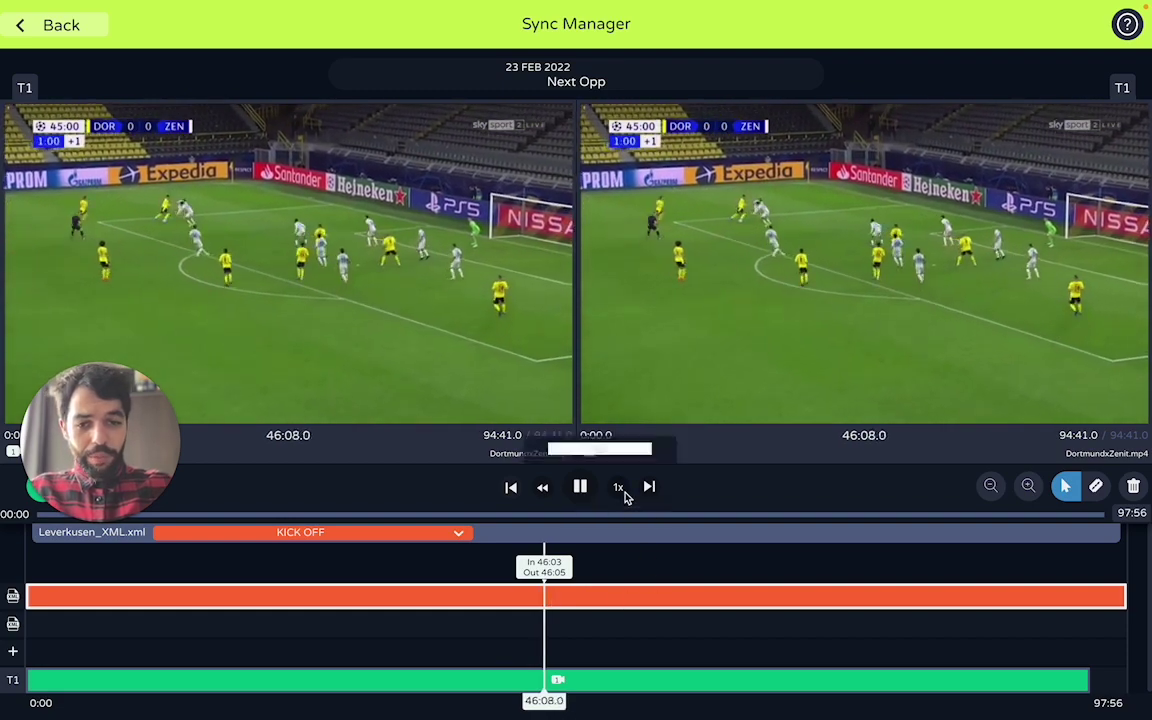
pyautogui.click(633, 457)
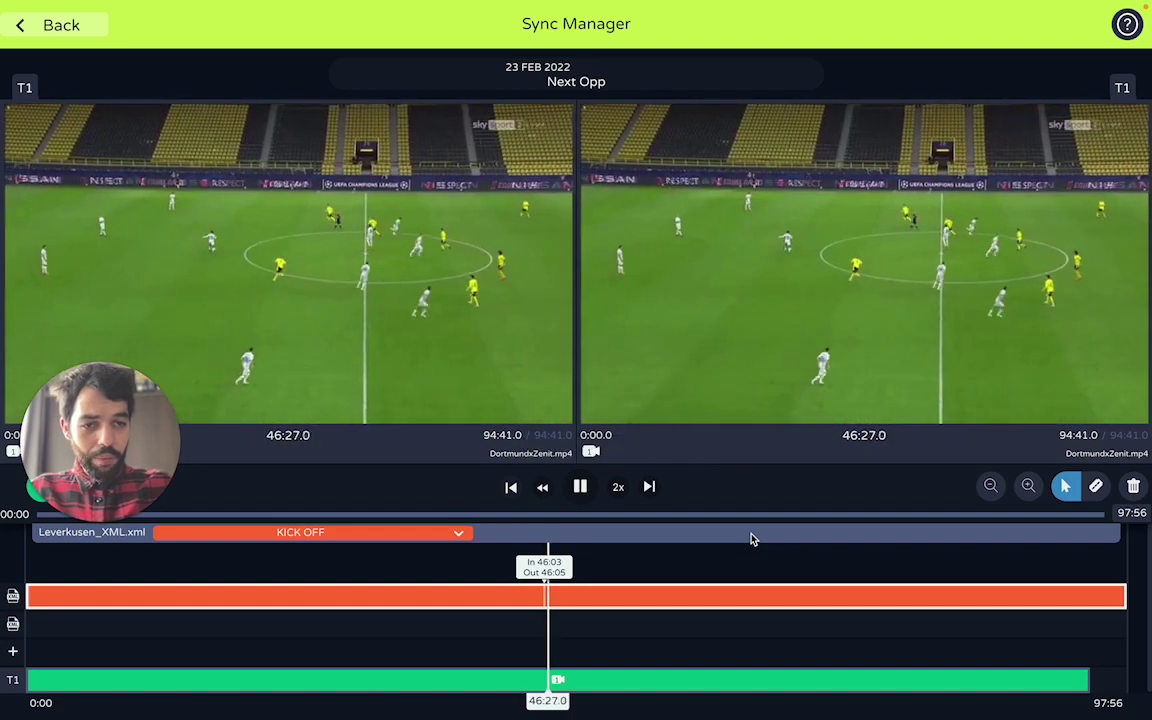
pyautogui.click(579, 486)
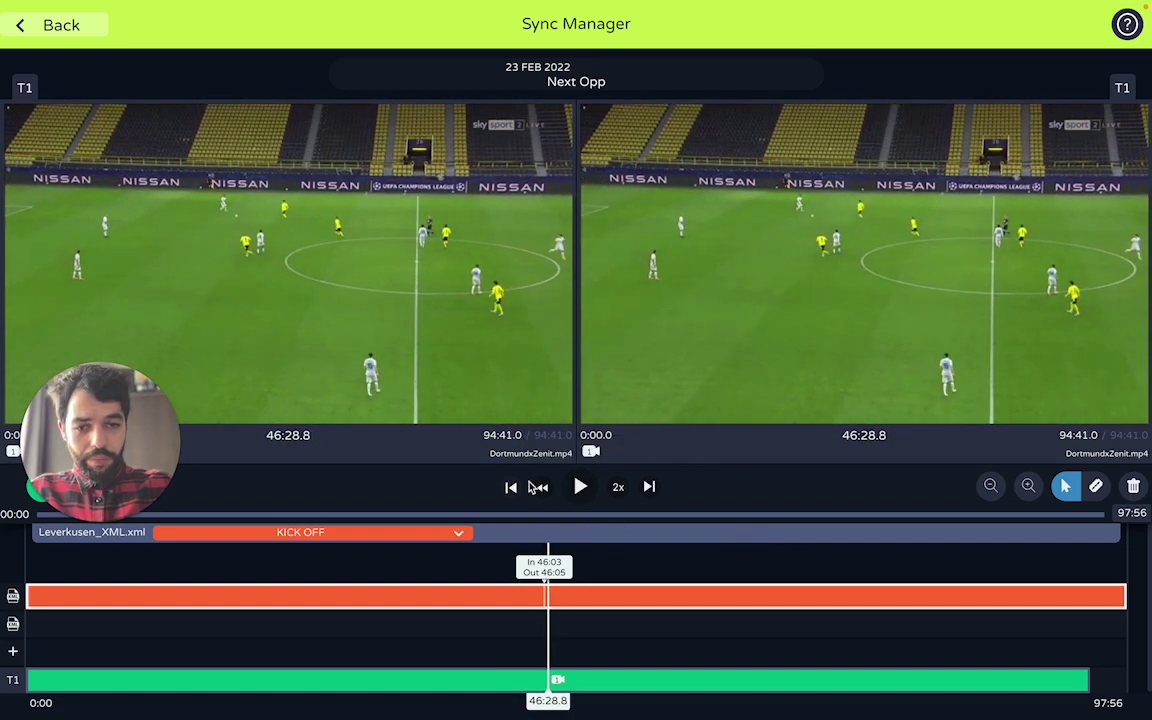
pyautogui.click(541, 488)
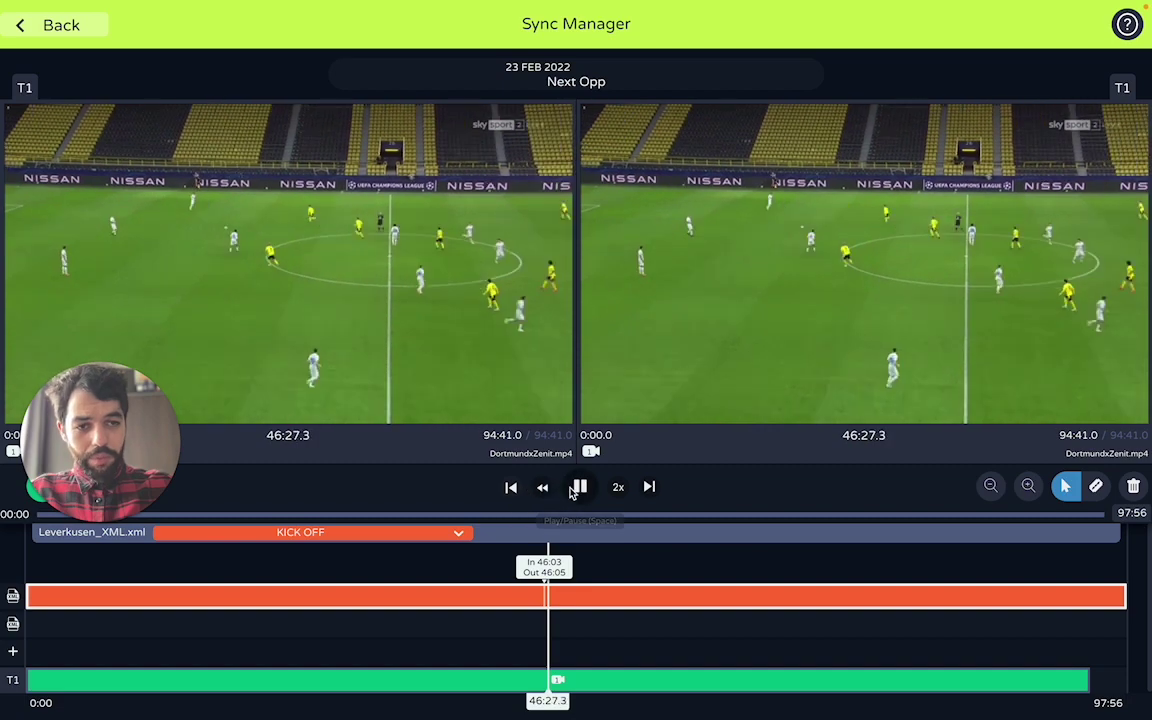
pyautogui.click(579, 488)
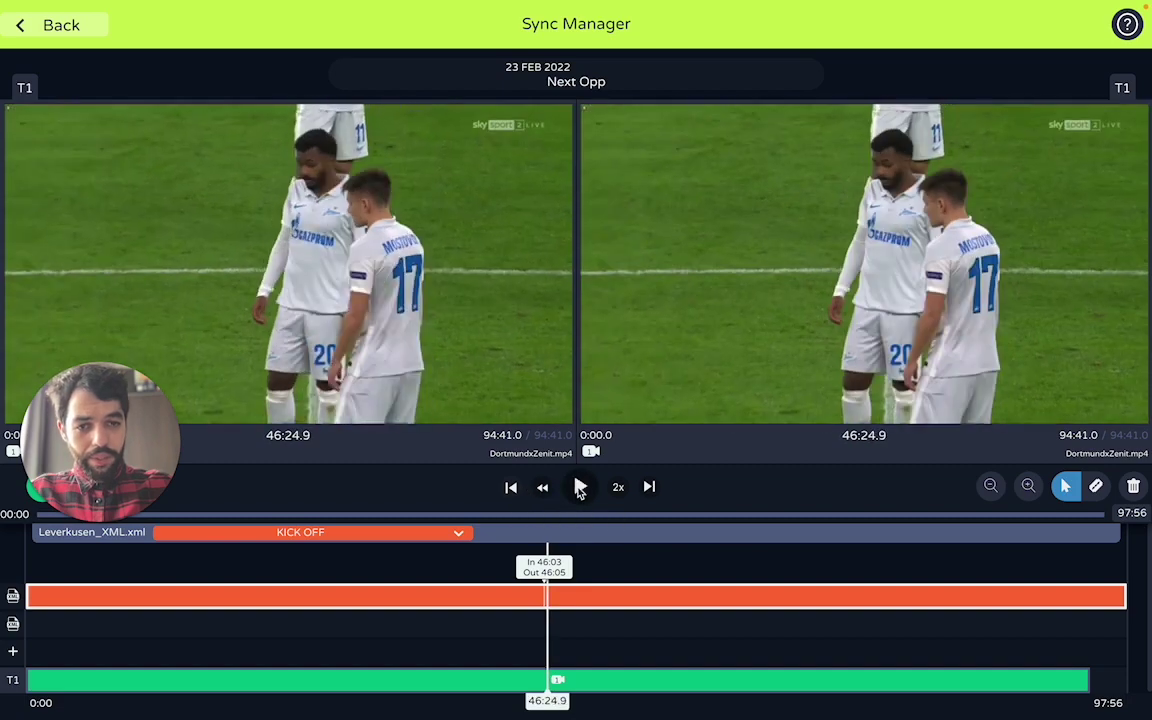
pyautogui.click(579, 488)
pyautogui.click(579, 488)
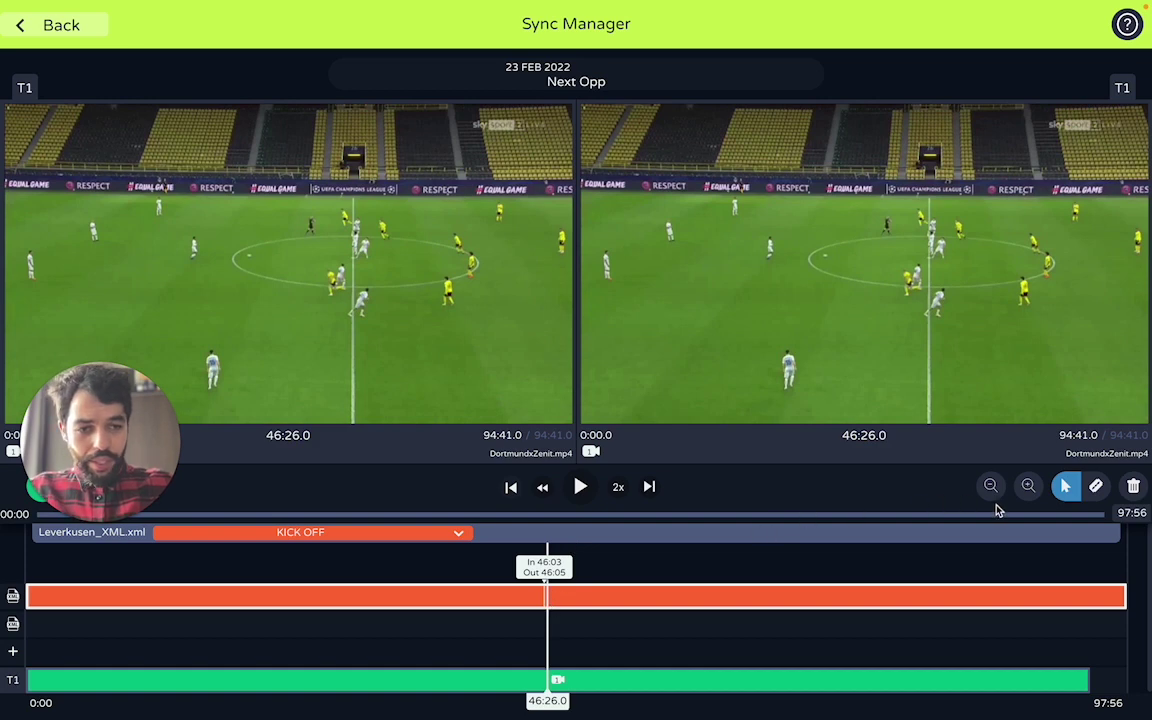
pyautogui.click(1028, 487)
pyautogui.click(1028, 487)
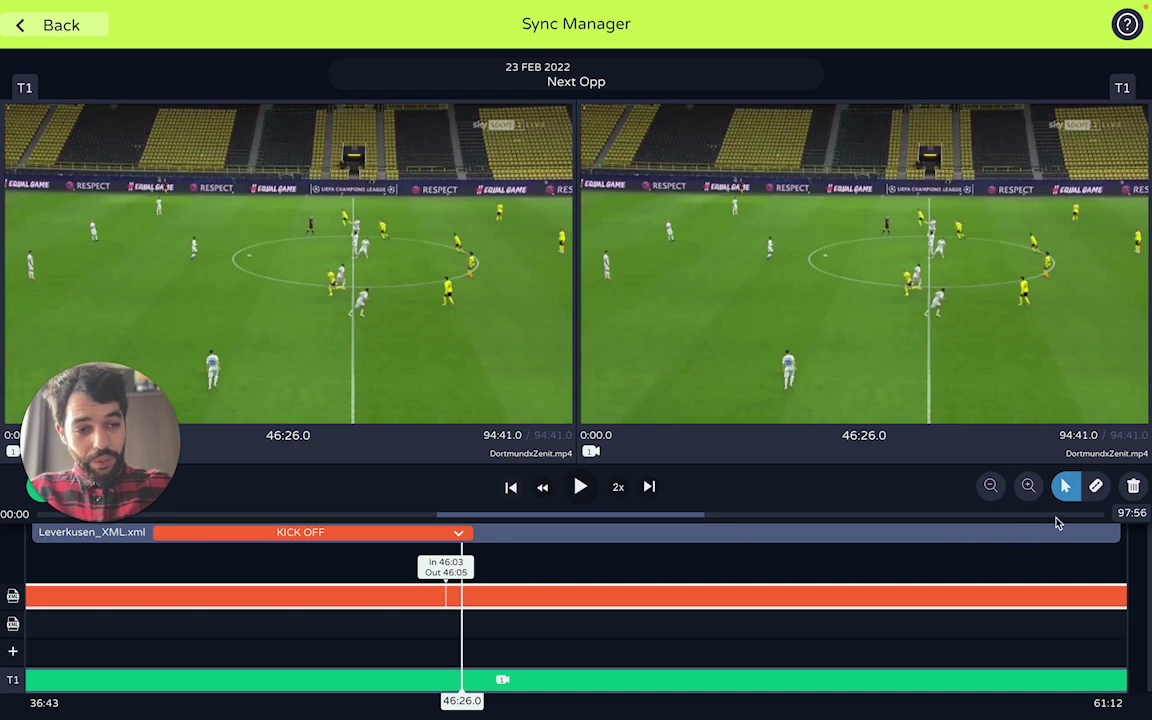
# Razor-cut the orange XML clip at the kick-off marker, reselect the clip, and zoom back out.
pyautogui.click(1097, 487)
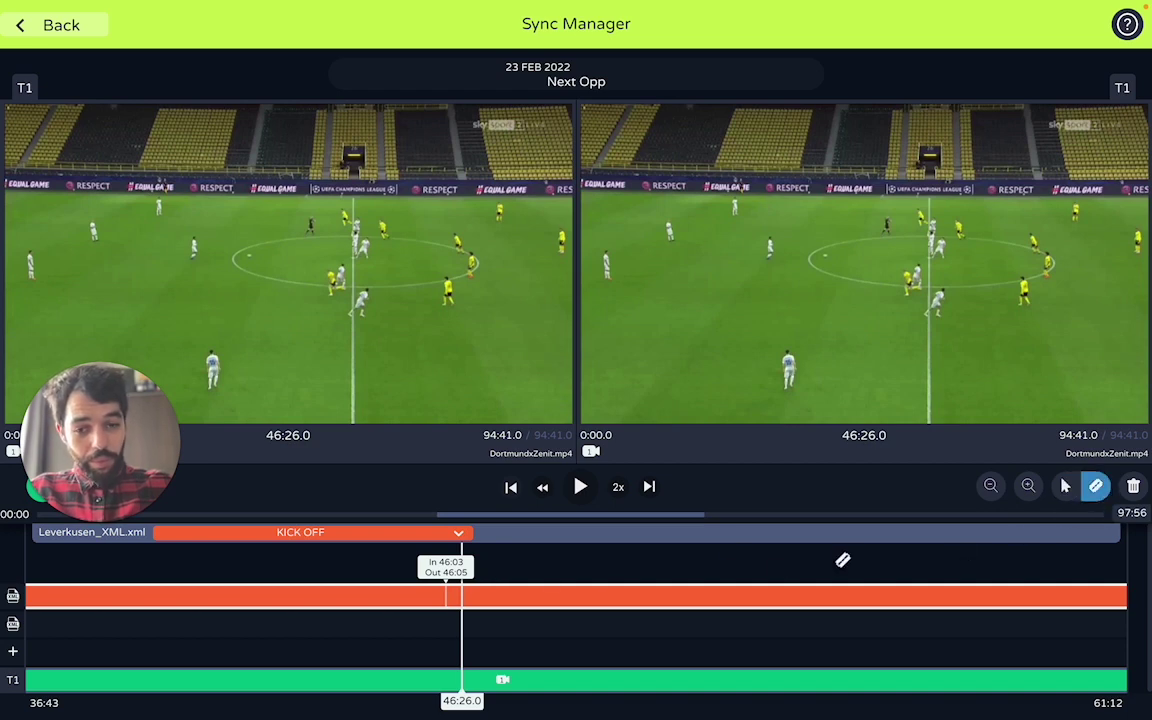
pyautogui.click(446, 598)
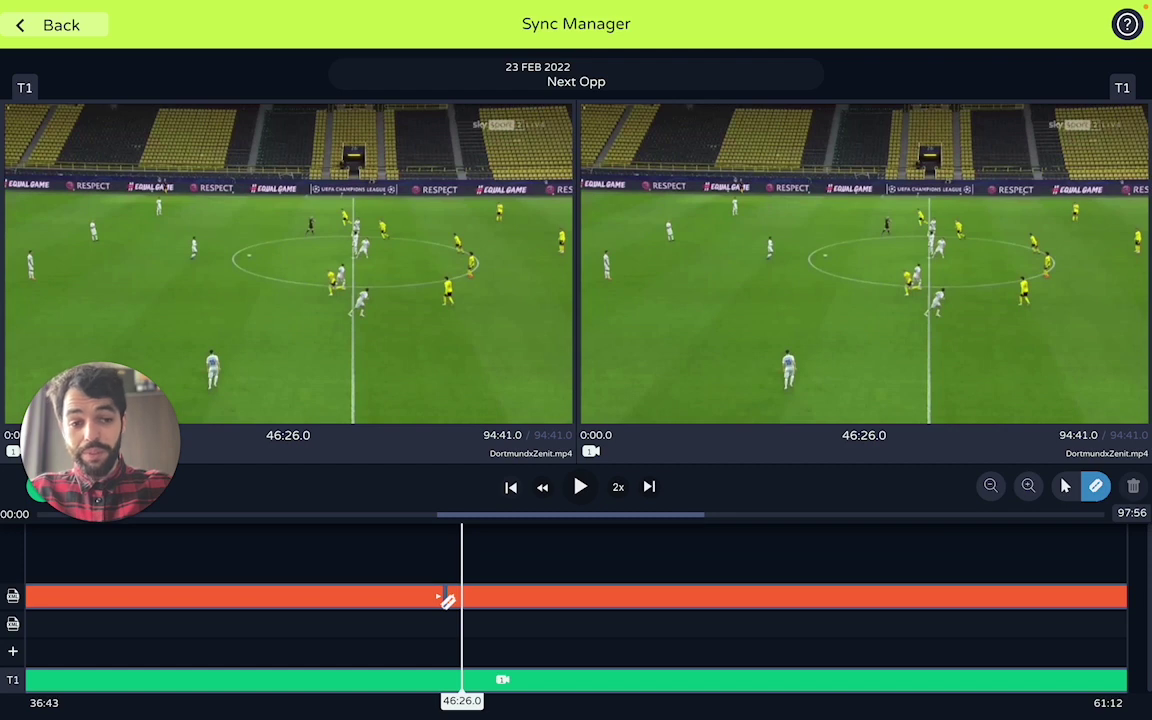
pyautogui.click(1065, 487)
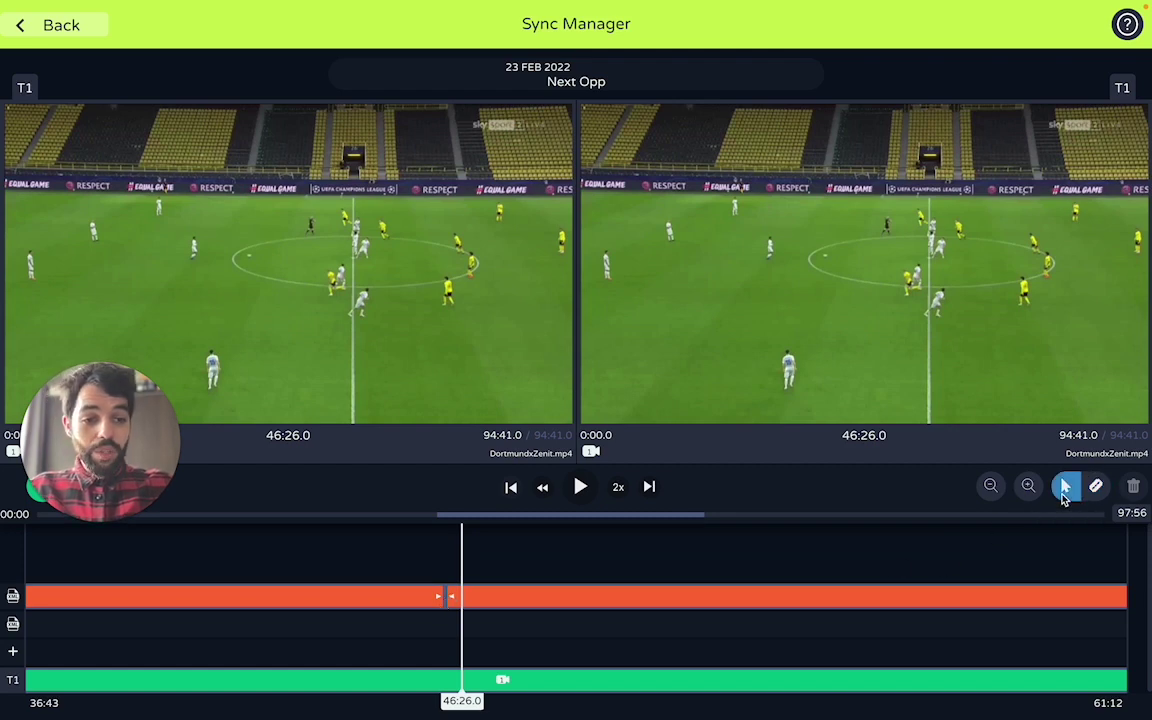
pyautogui.click(490, 598)
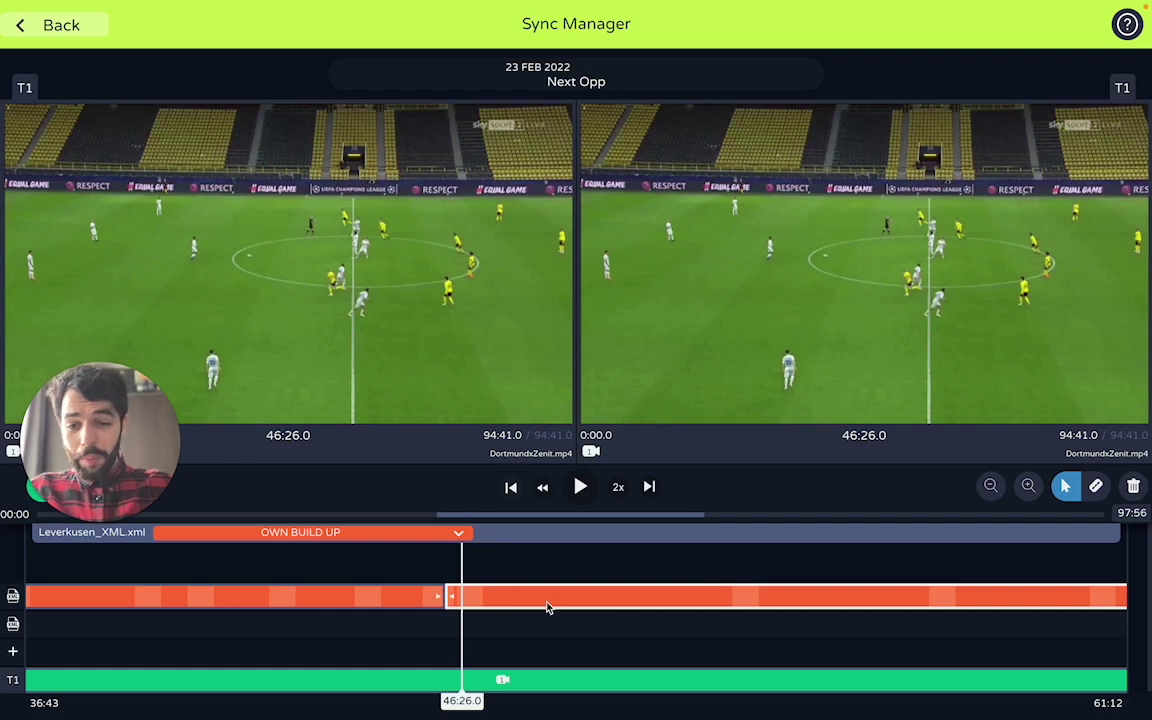
pyautogui.click(991, 486)
pyautogui.click(992, 487)
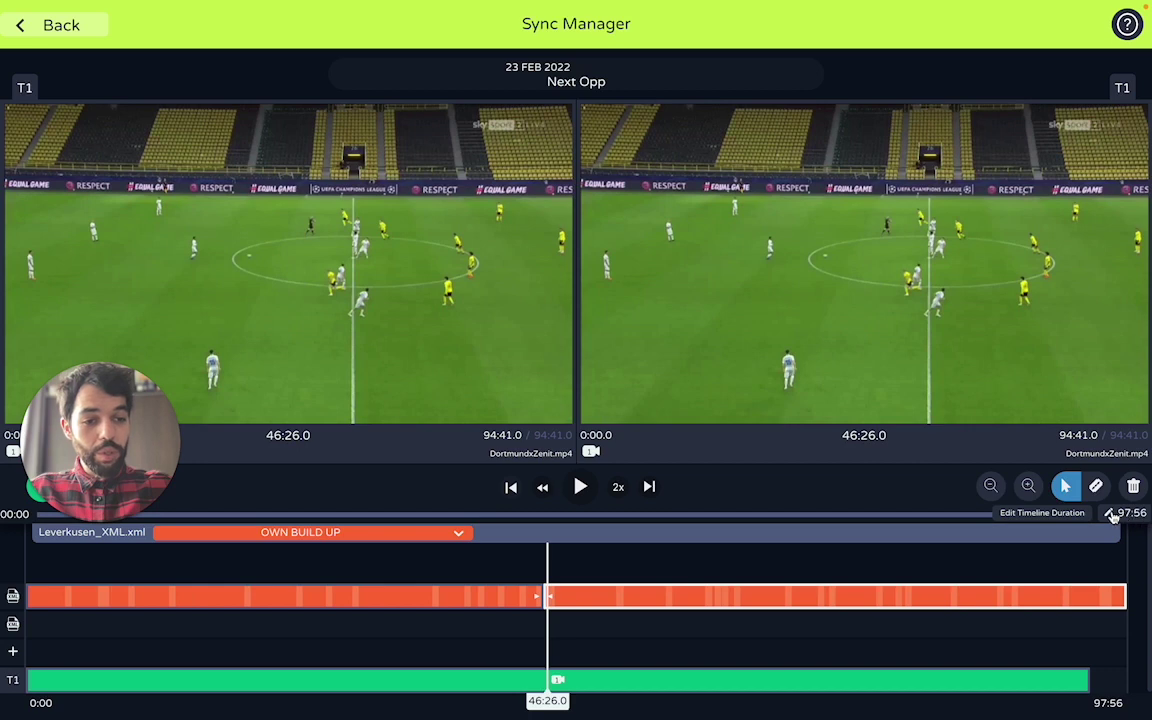
# Set the timeline duration to 101:56 and shift the second-half clip to start at 46:26.
pyautogui.click(1112, 515)
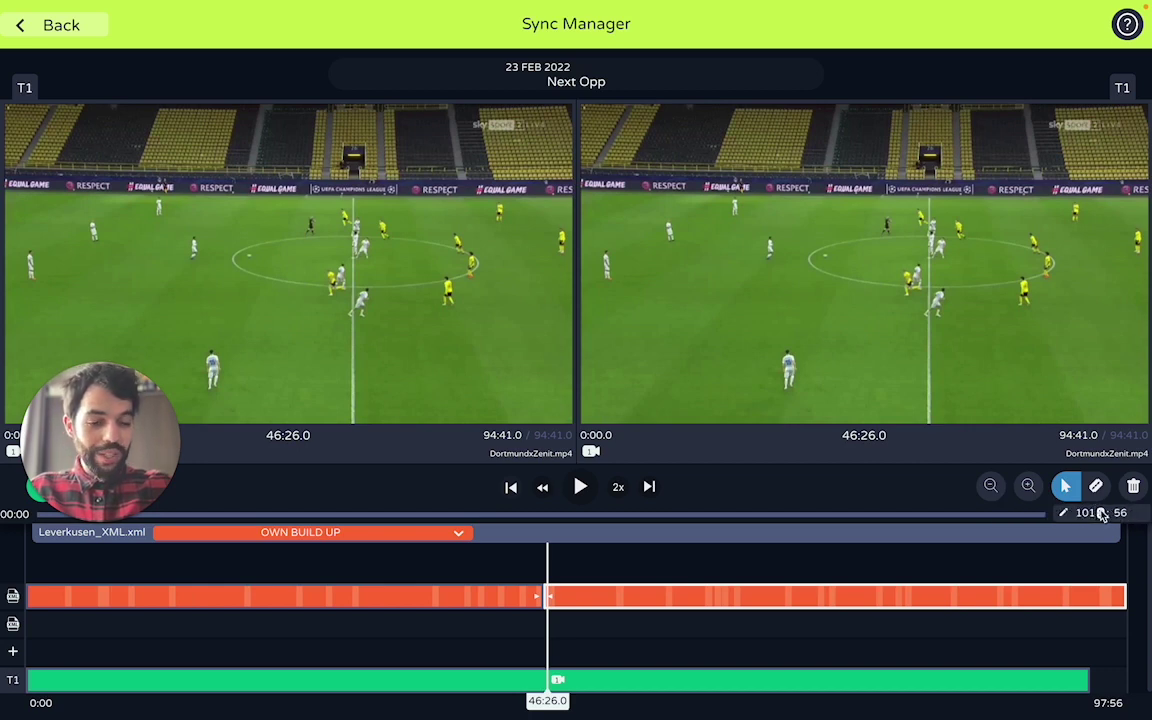
pyautogui.write('101')
pyautogui.press('Return')
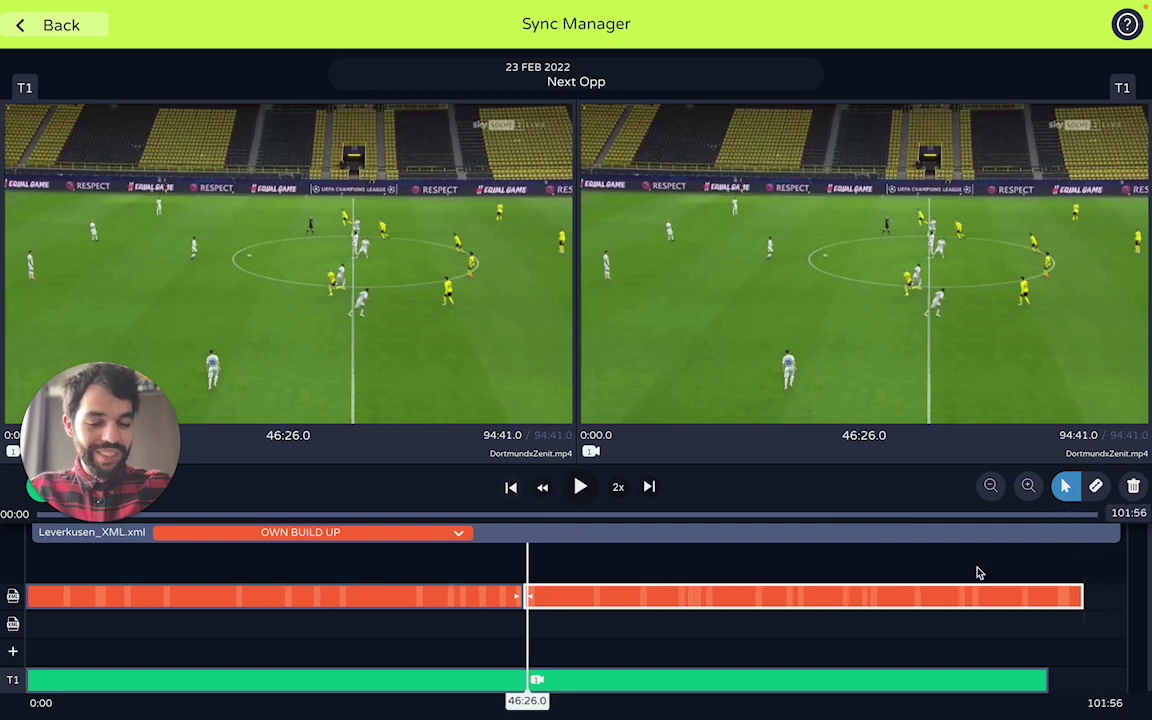
pyautogui.moveTo(562, 606)
pyautogui.mouseDown()
pyautogui.moveTo(604, 607)
pyautogui.moveTo(569, 608)
pyautogui.mouseUp()
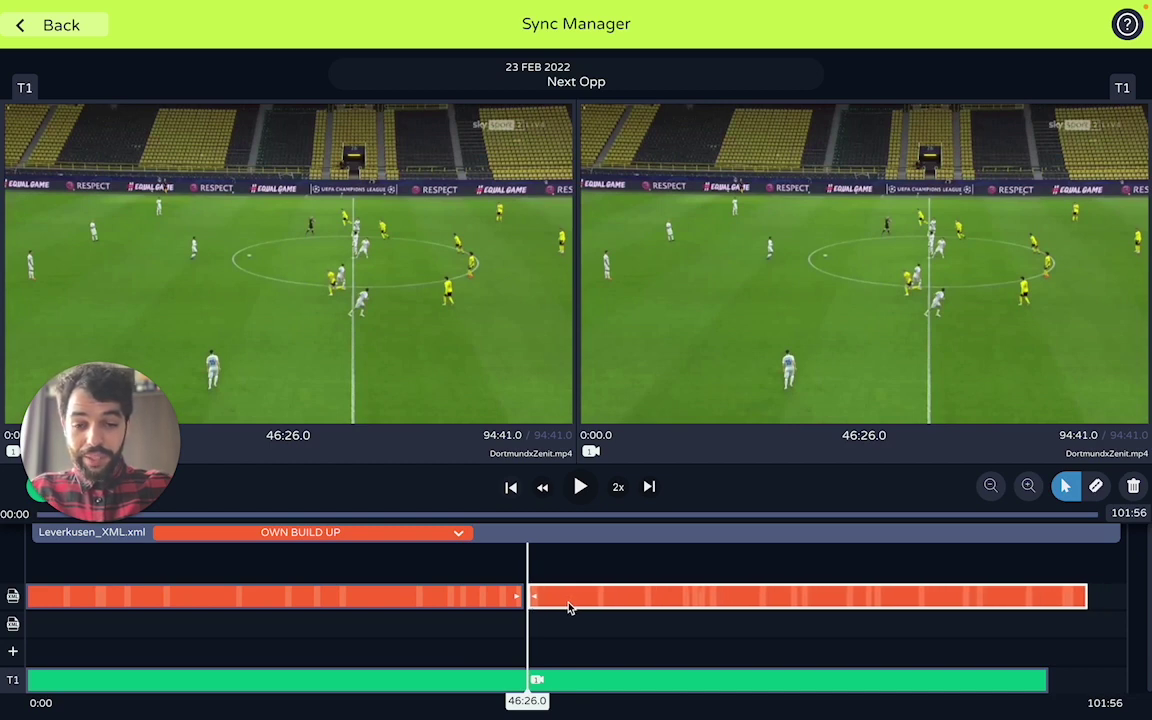
# Filter the track to KICK OFF events and play back to verify the shifted kick-off.
pyautogui.click(437, 535)
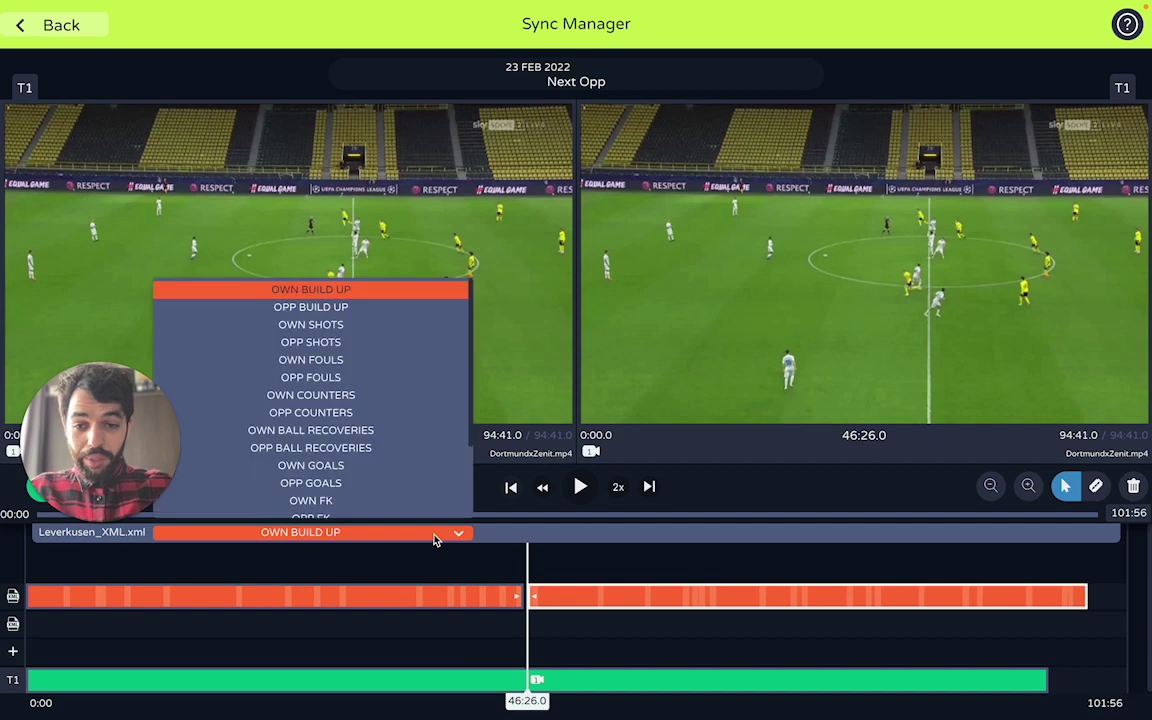
pyautogui.scroll(-3, 367, 458)
pyautogui.click(358, 505)
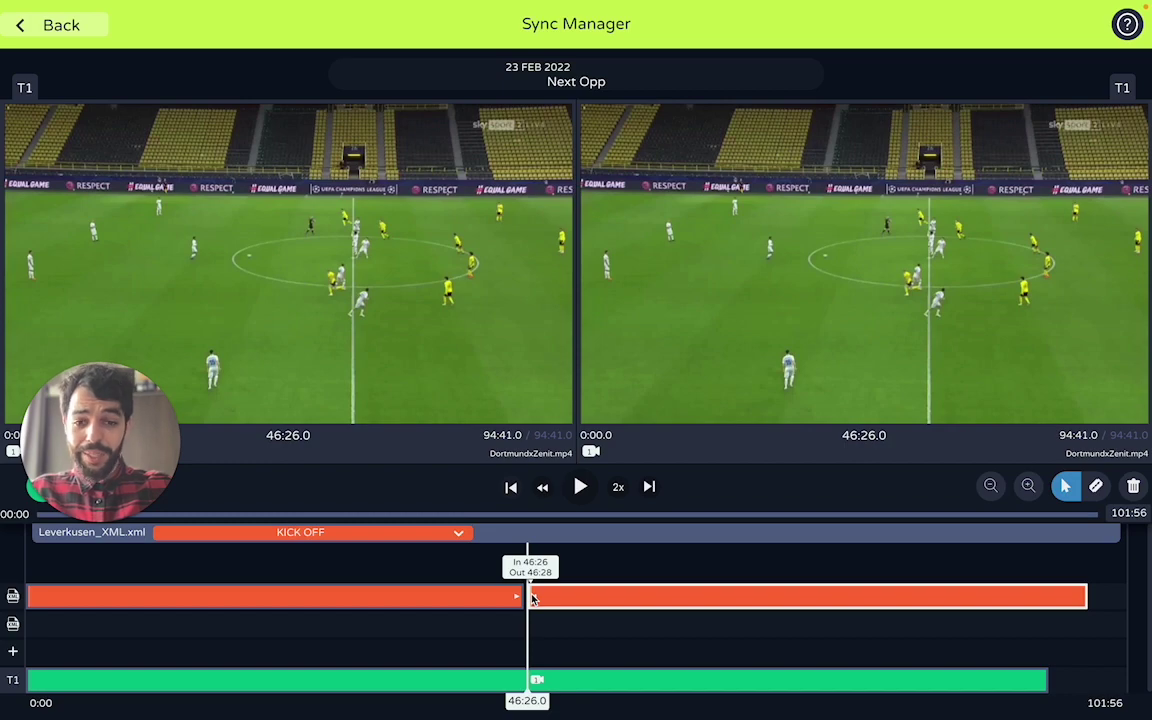
pyautogui.press('space')
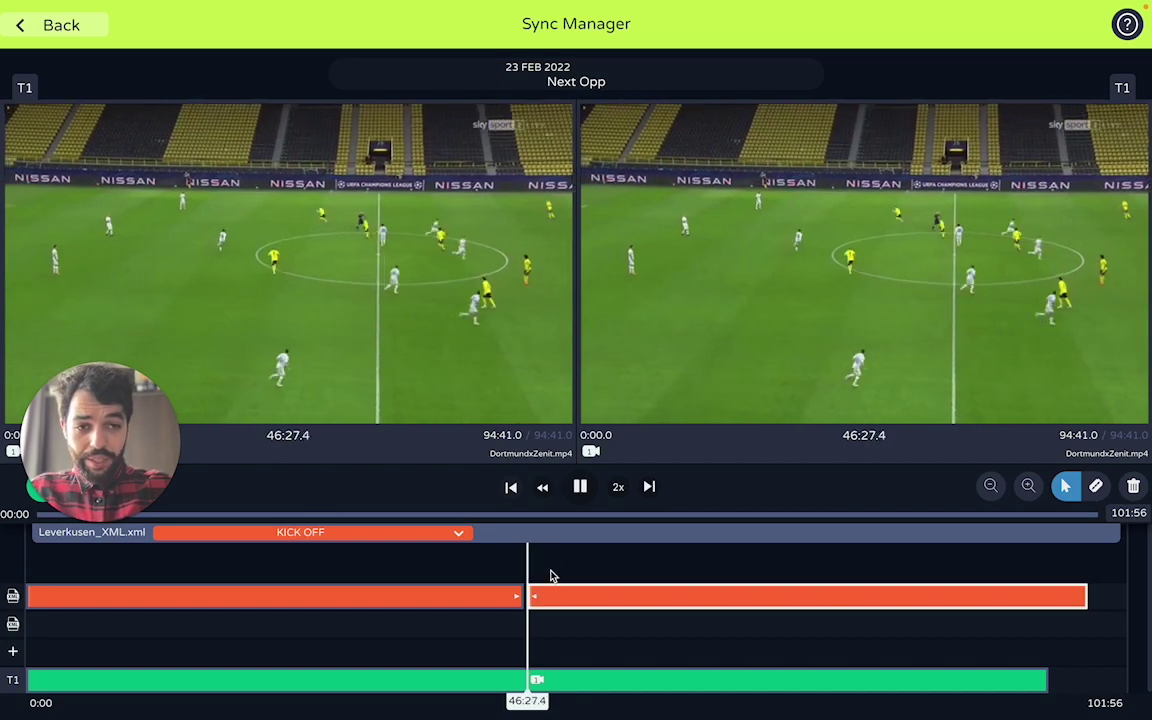
pyautogui.press('space')
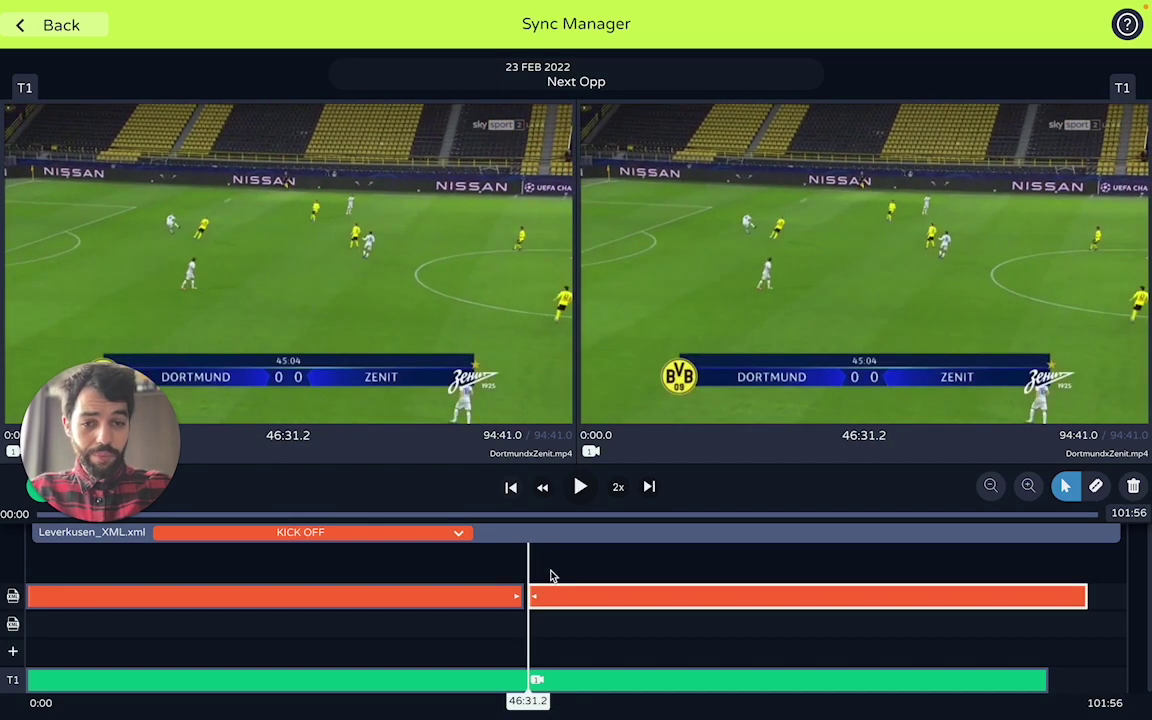
# Leave Sync Manager, save the reprocessed XML changes and confirm.
pyautogui.click(90, 28)
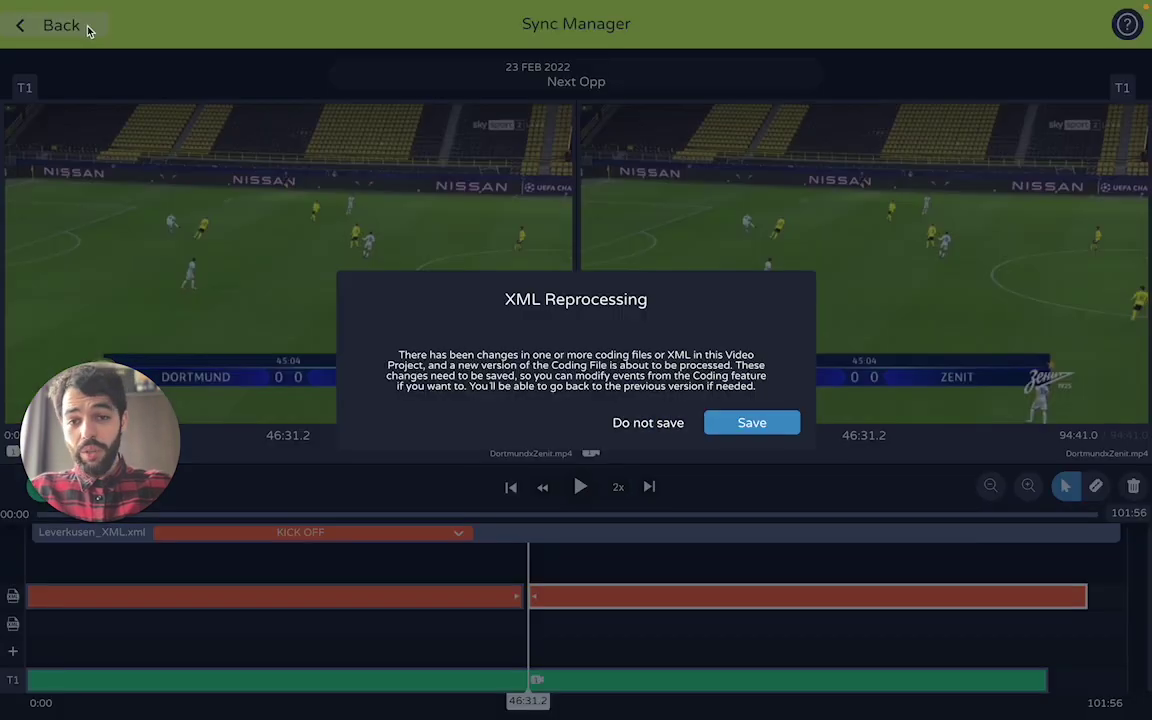
pyautogui.click(747, 422)
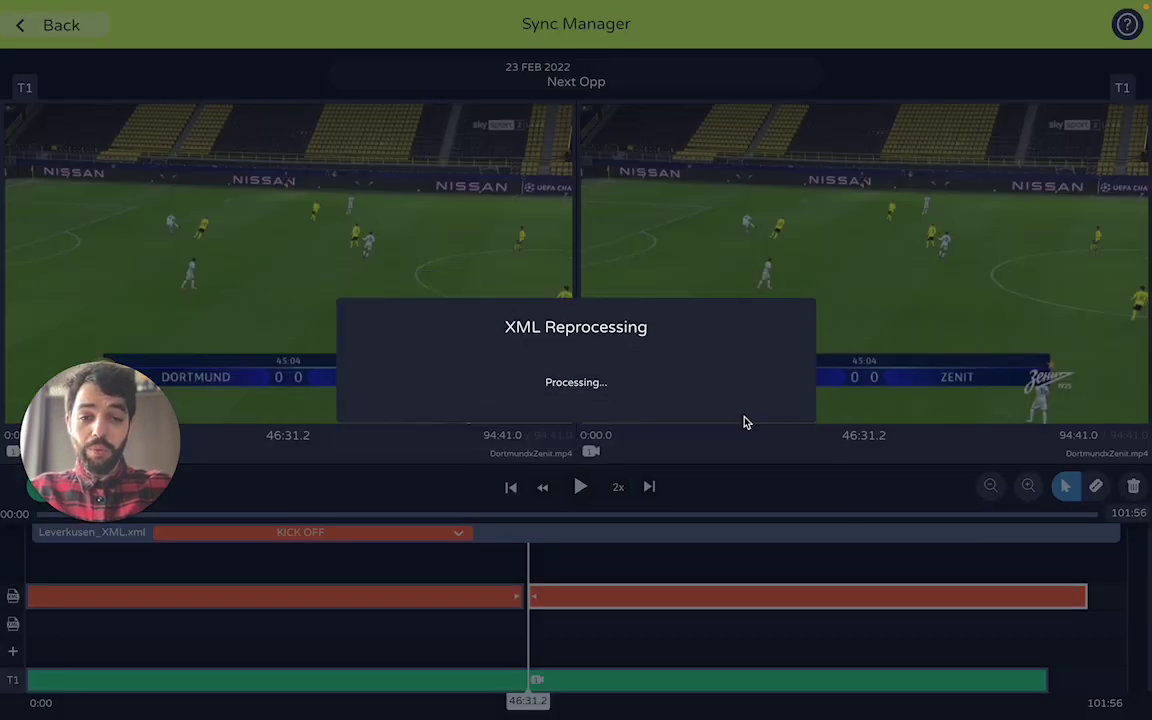
pyautogui.click(749, 412)
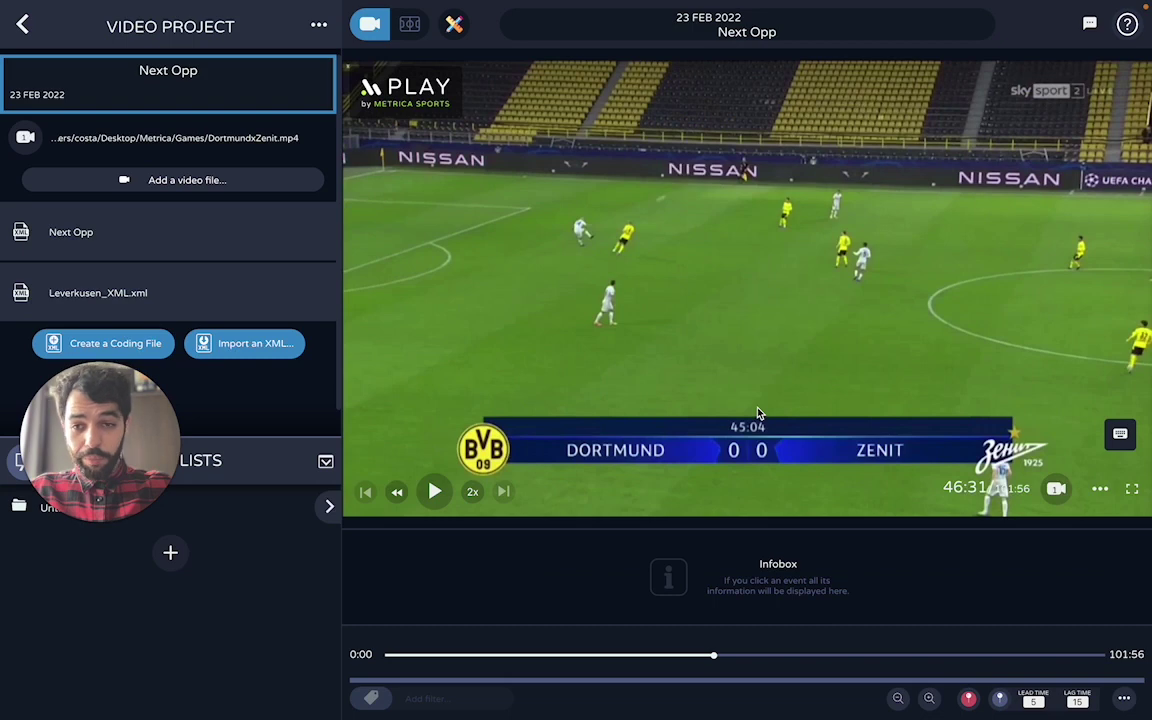
# Open Leverkusen_XML's event list and play the 46:26–46:28 KICK OFF event.
pyautogui.click(258, 294)
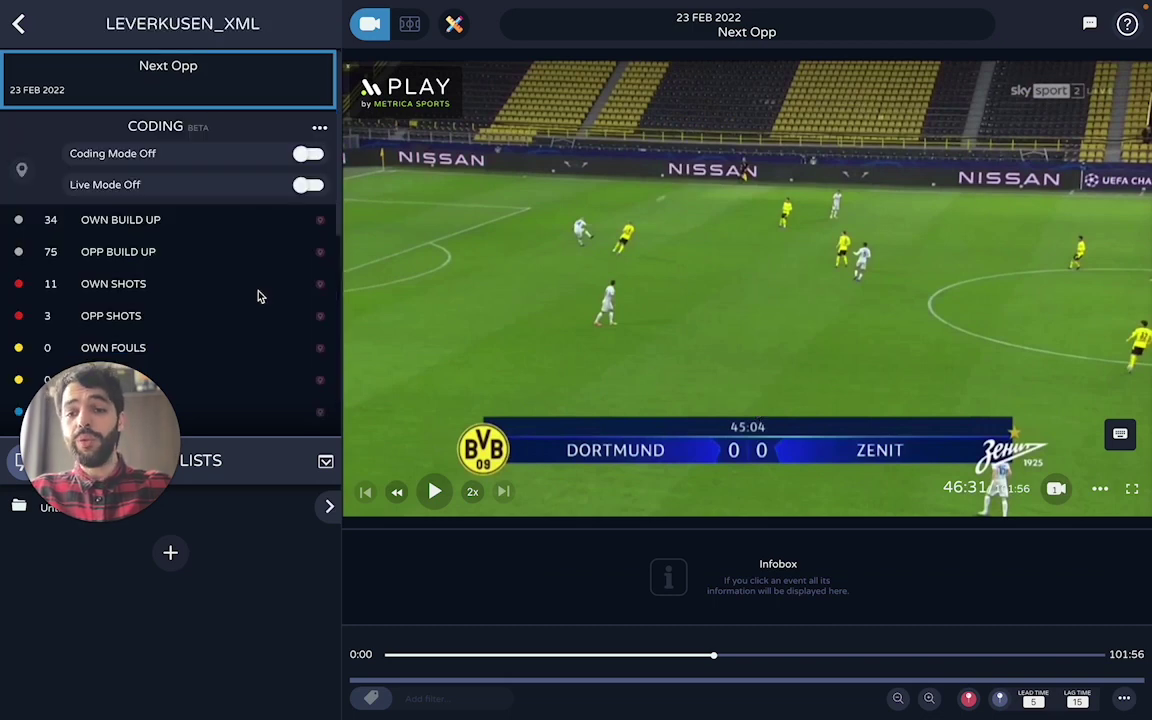
pyautogui.scroll(-6, 258, 296)
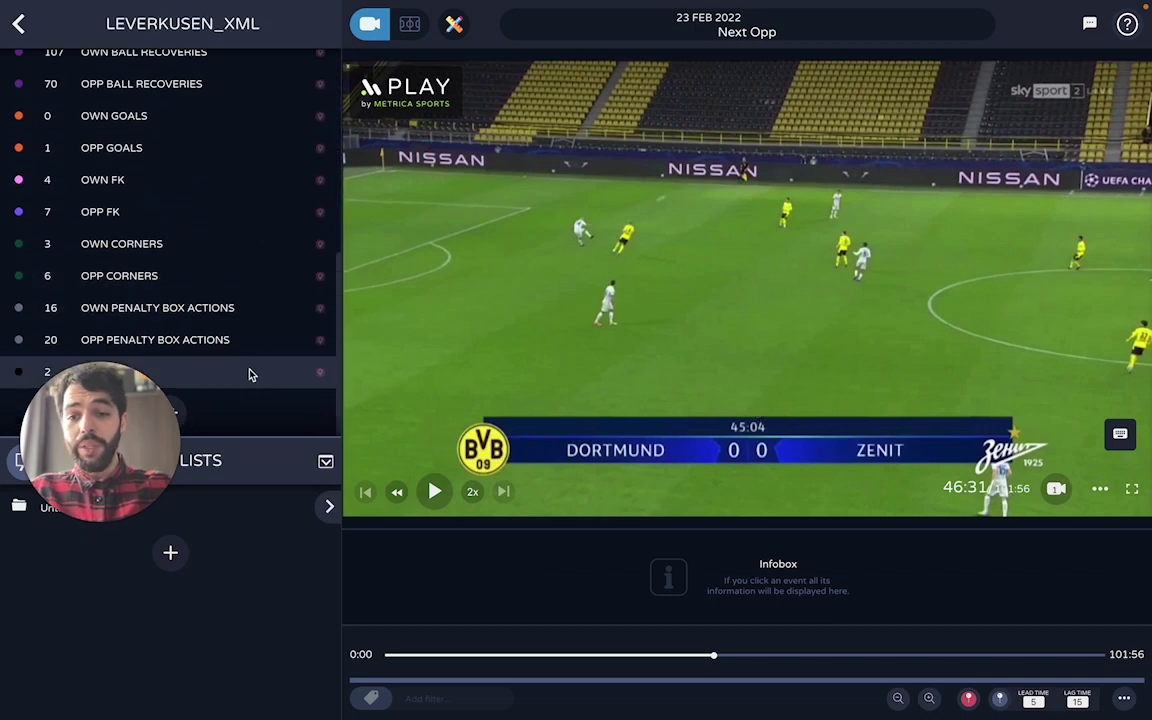
pyautogui.moveTo(182, 462); pyautogui.dragTo(185, 604)
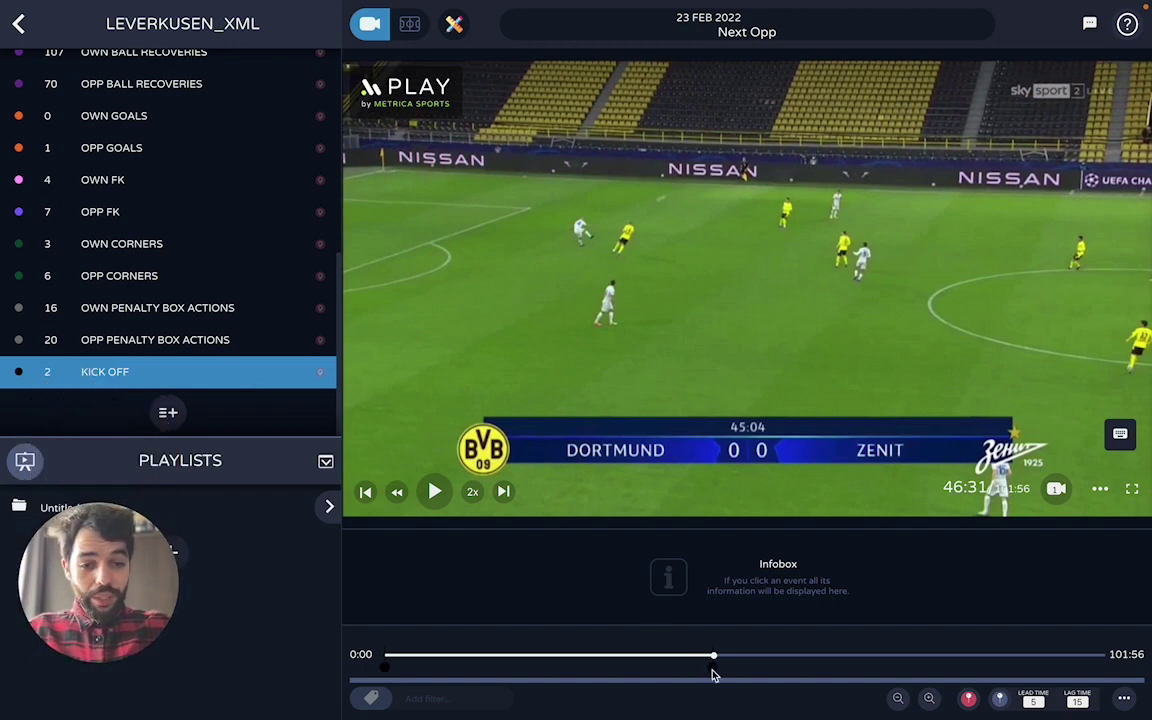
pyautogui.click(713, 668)
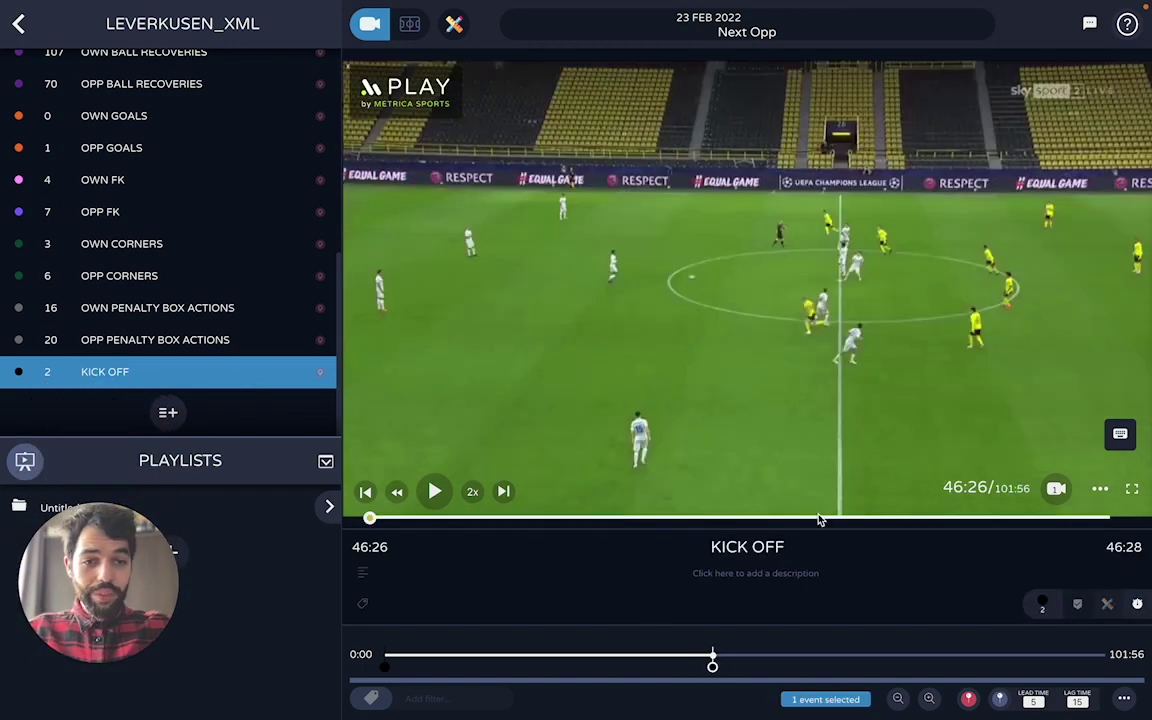